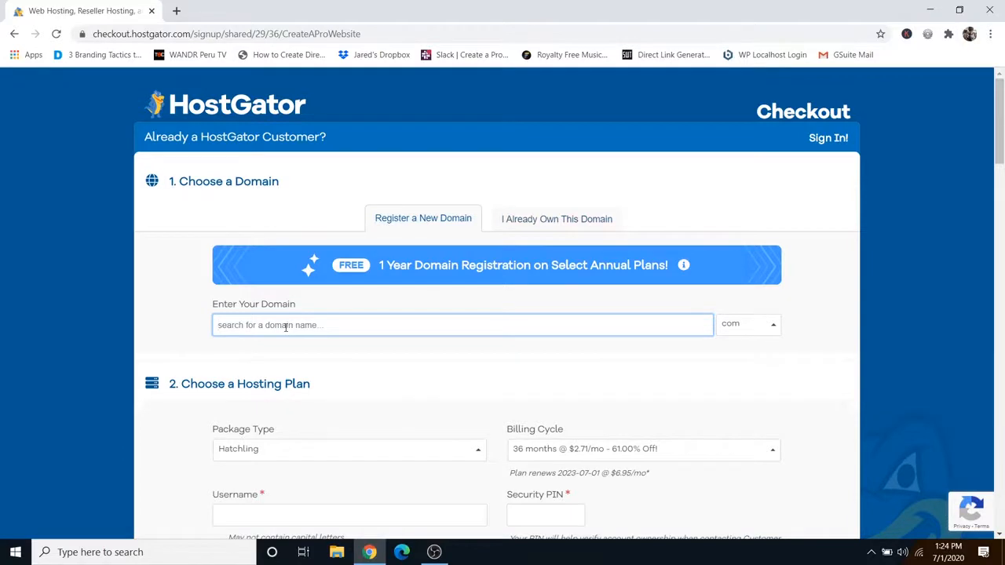
Step: Search for tenminwebsite.com and select it as the free primary domain
{"action": "type", "text": "tenminwebsite.com"}
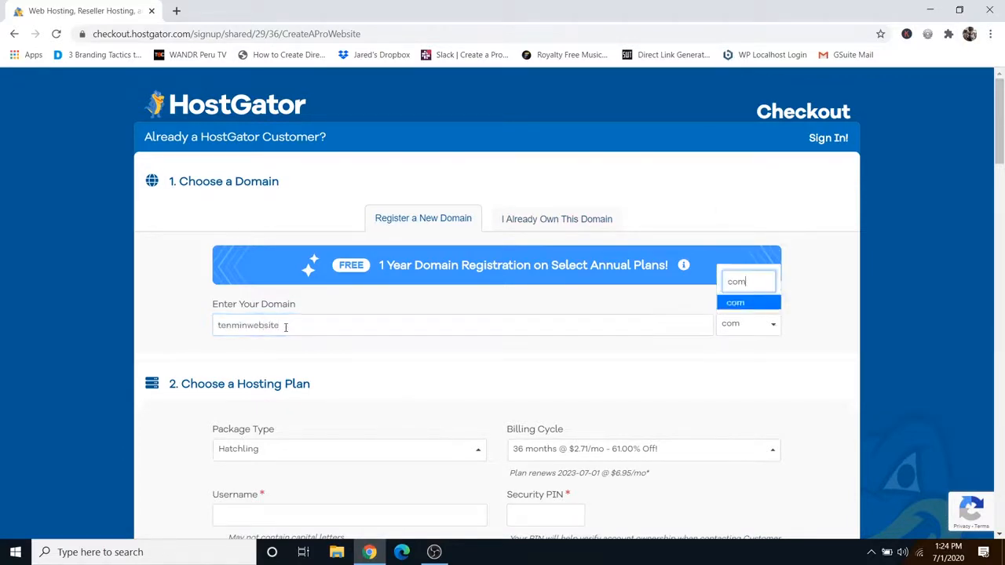
{"action": "key", "text": "Return"}
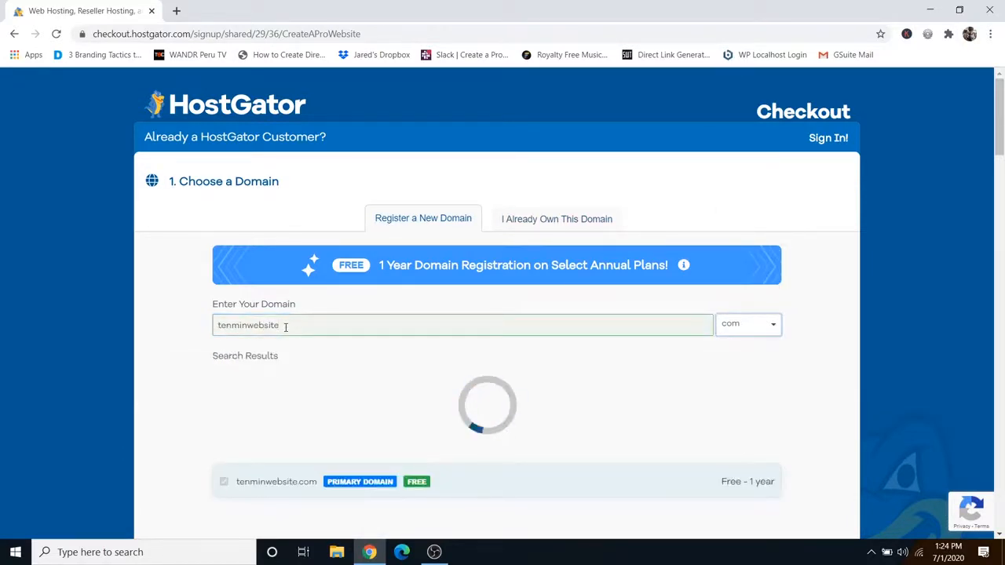
{"action": "left_click", "coordinate": [366, 383]}
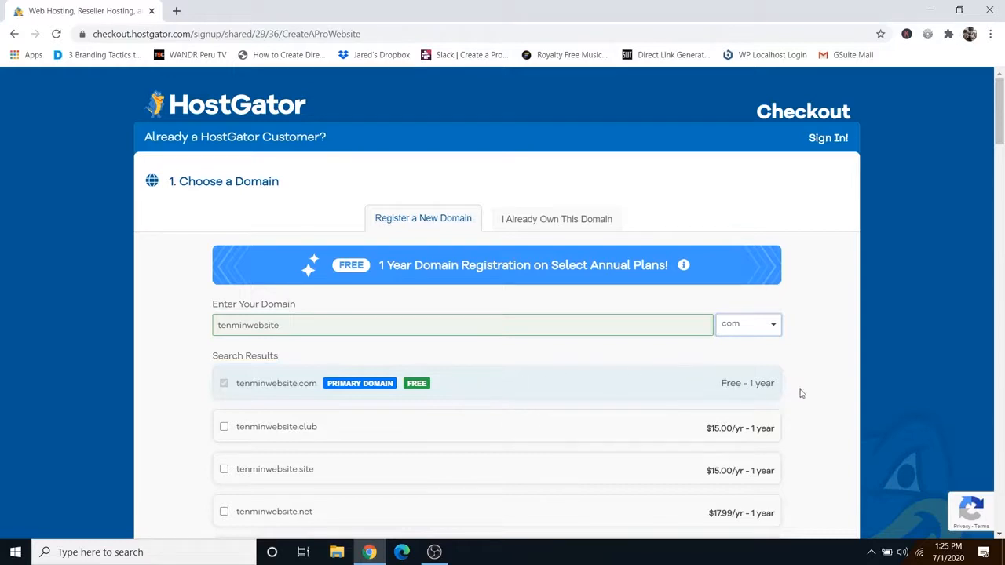
{"action": "scroll", "coordinate": [813, 390], "scroll_direction": "down", "scroll_amount": 3}
{"action": "scroll", "coordinate": [814, 390], "scroll_direction": "down", "scroll_amount": 10}
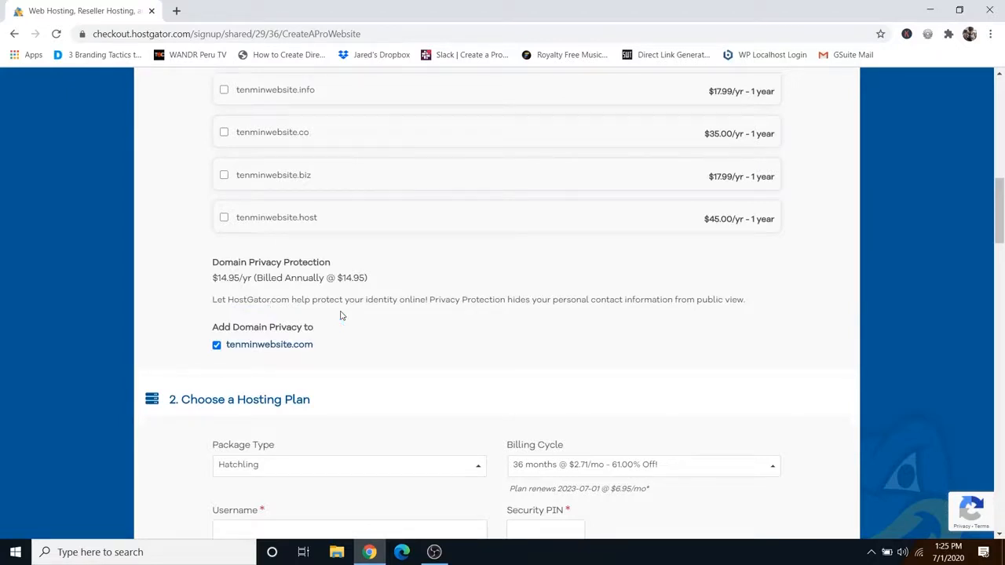
Step: Set the Hatchling billing cycle to 1 month at $7.66/mo
{"action": "scroll", "coordinate": [821, 384], "scroll_direction": "down", "scroll_amount": 3}
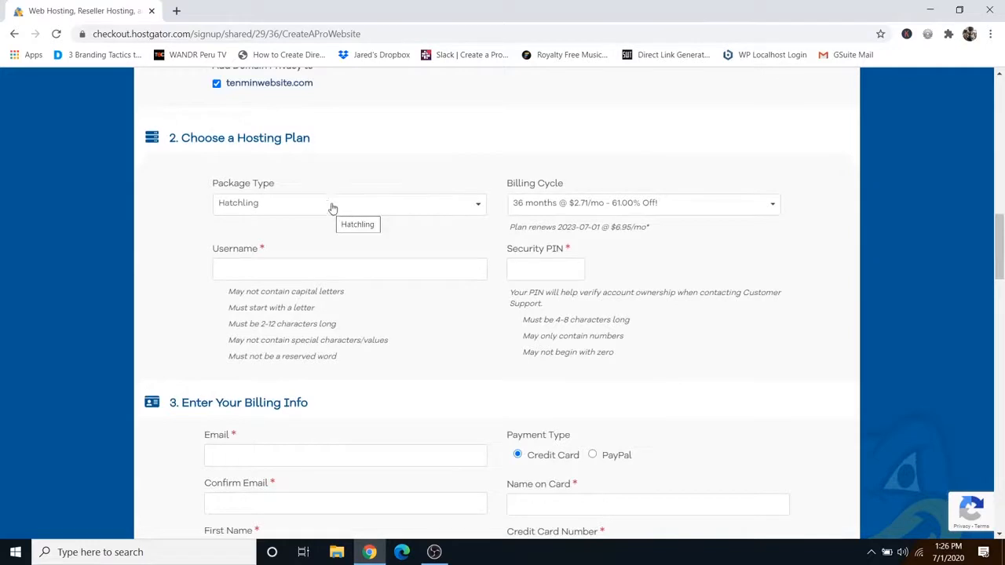
{"action": "left_click", "coordinate": [637, 206]}
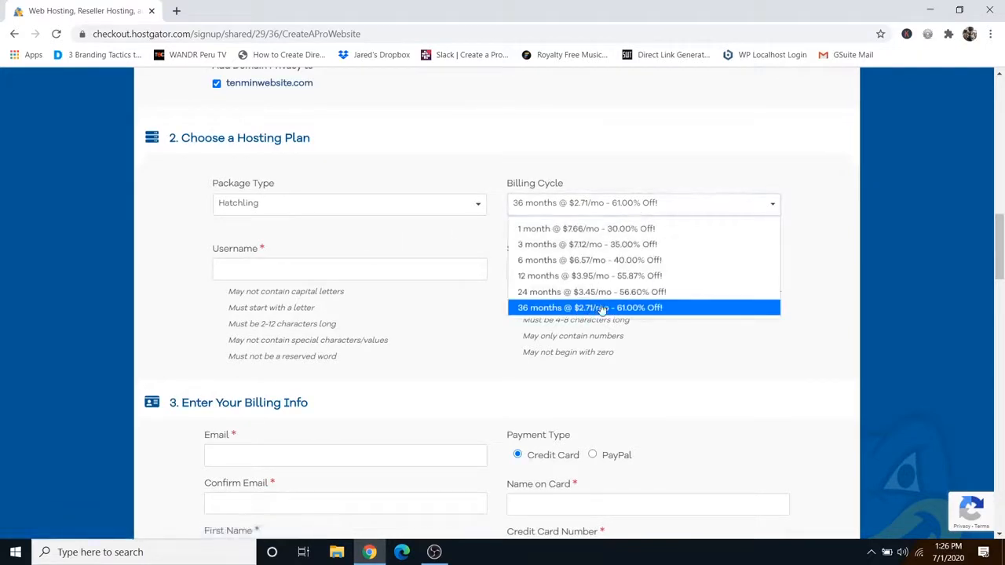
{"action": "left_click", "coordinate": [617, 277]}
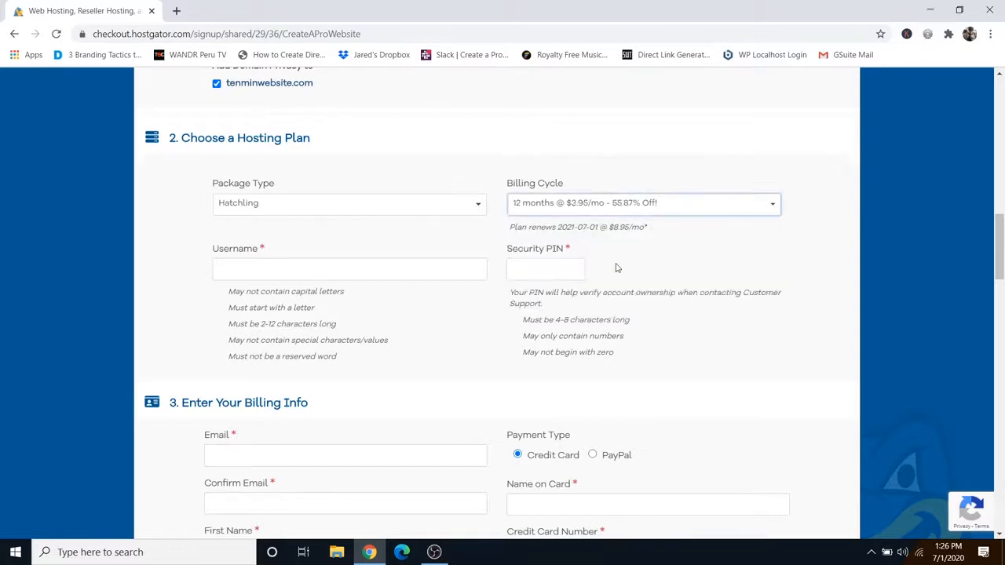
{"action": "left_click", "coordinate": [621, 205]}
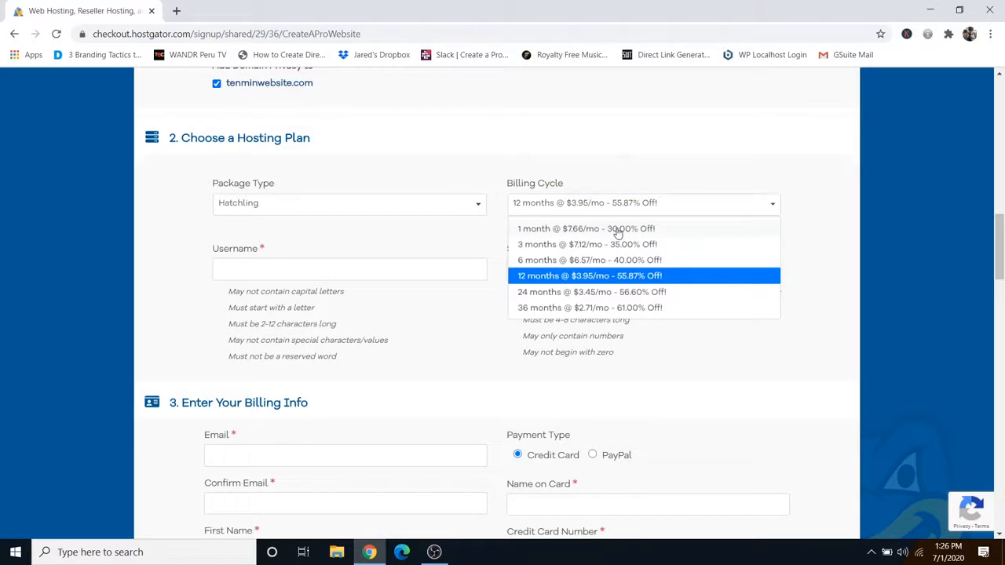
{"action": "left_click", "coordinate": [618, 230]}
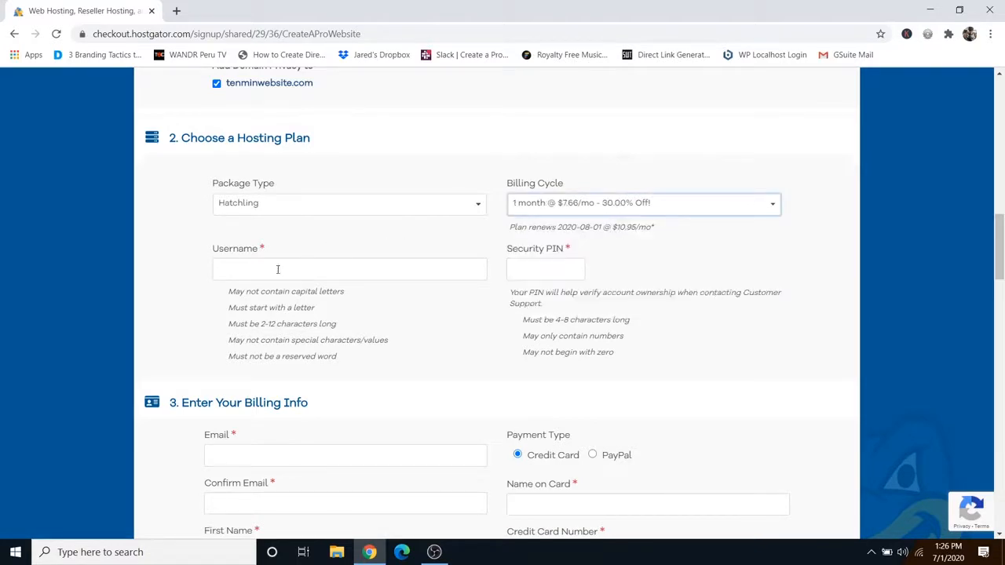
Step: Enter the account username and a numeric security PIN
{"action": "left_click", "coordinate": [252, 268]}
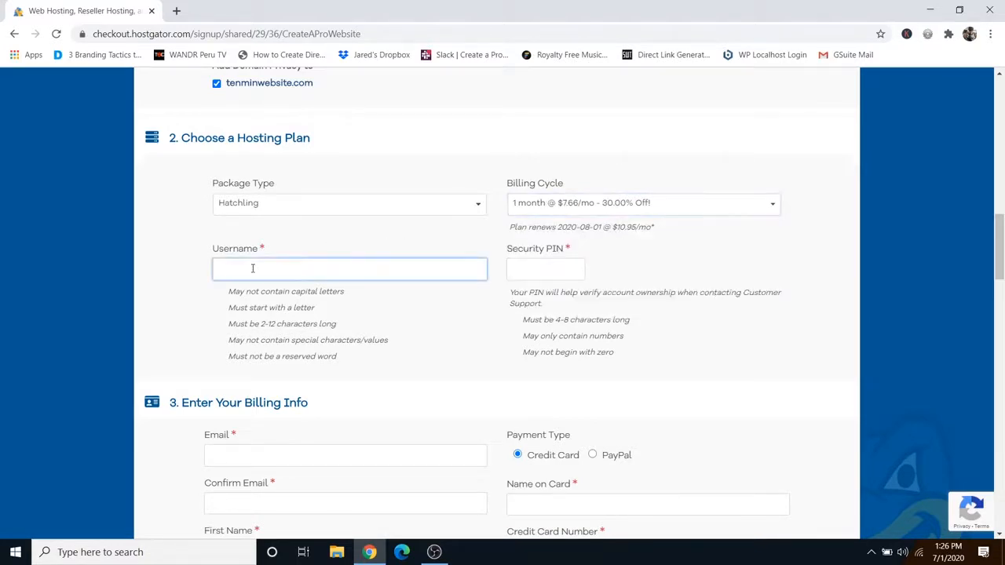
{"action": "type", "text": "daternon"}
{"action": "left_click", "coordinate": [539, 270]}
{"action": "type", "text": "1234"}
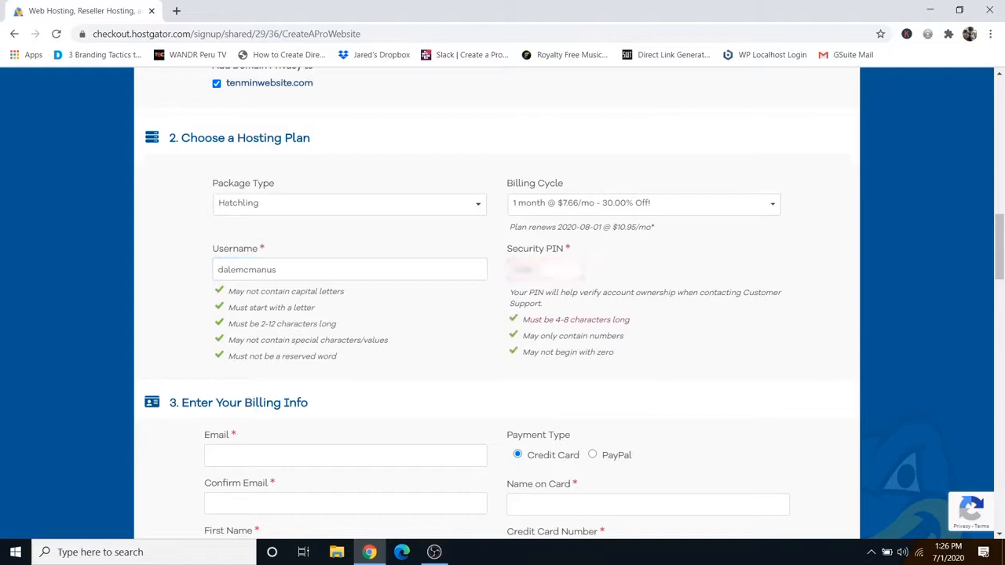
{"action": "scroll", "coordinate": [765, 336], "scroll_direction": "down", "scroll_amount": 4}
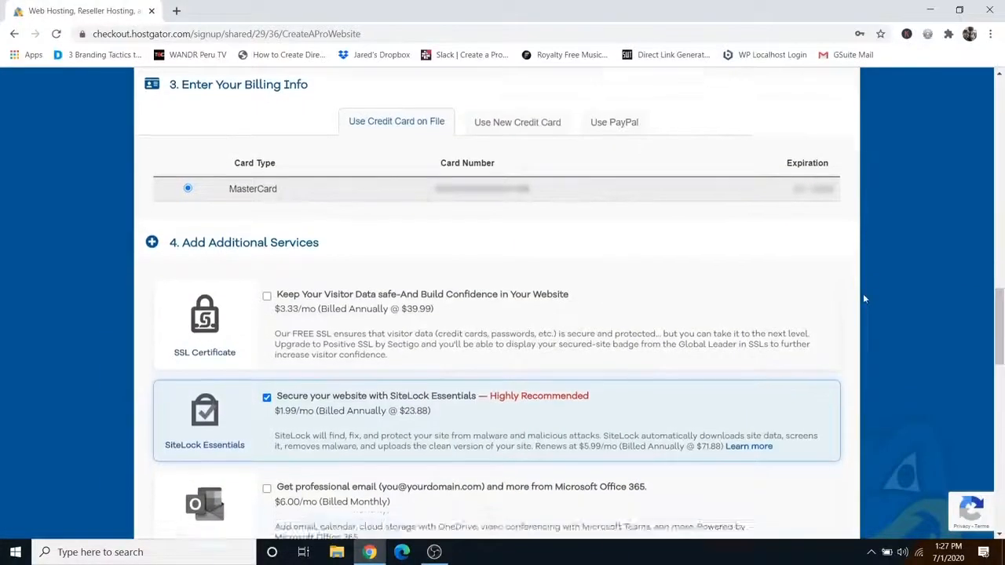
Step: Untick the SiteLock Essentials and Site Backup add-ons under Additional Services
{"action": "scroll", "coordinate": [863, 296], "scroll_direction": "down", "scroll_amount": 2}
{"action": "scroll", "coordinate": [863, 299], "scroll_direction": "down", "scroll_amount": 1}
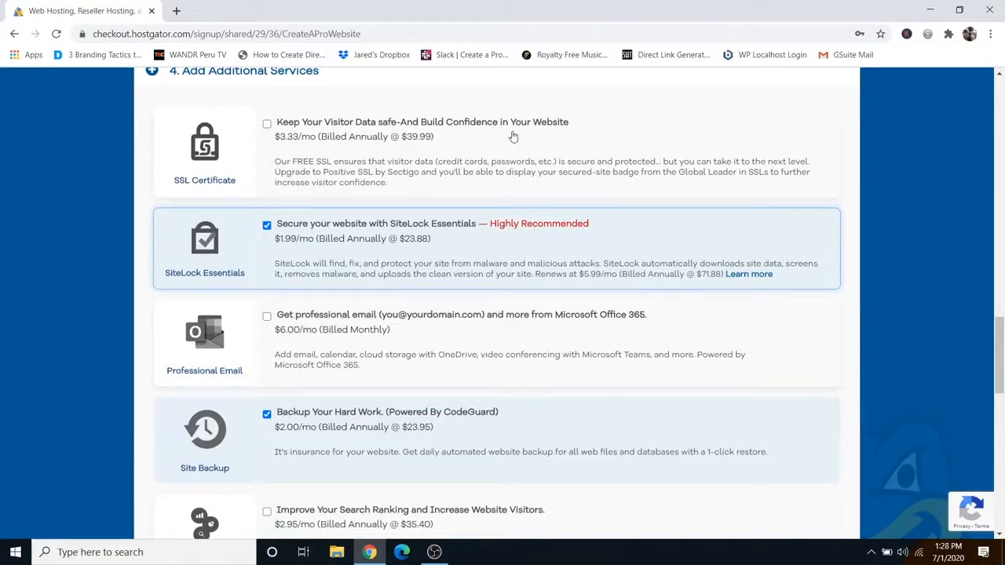
{"action": "left_click", "coordinate": [267, 226]}
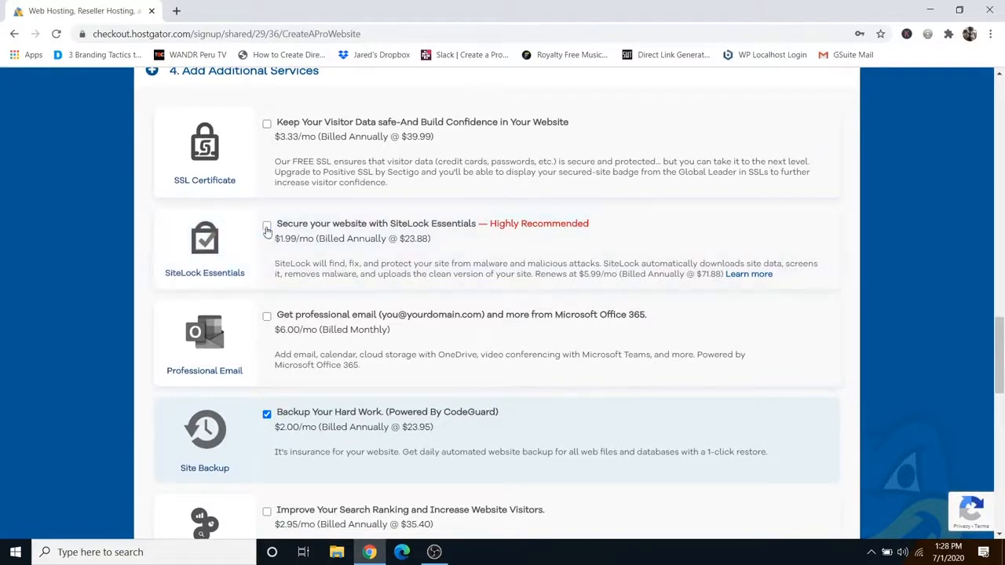
{"action": "left_click", "coordinate": [267, 415]}
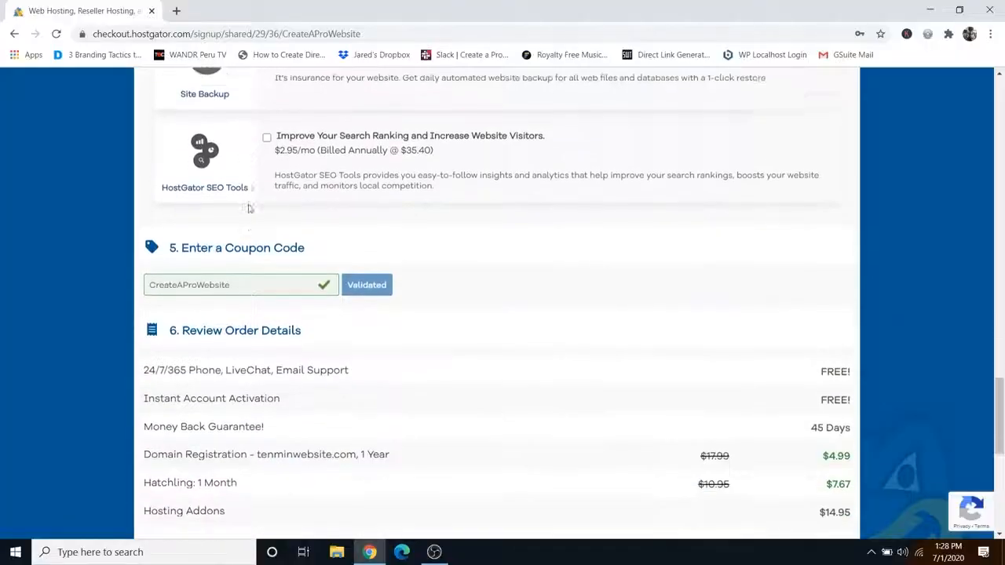
{"action": "scroll", "coordinate": [248, 208], "scroll_direction": "down", "scroll_amount": 1}
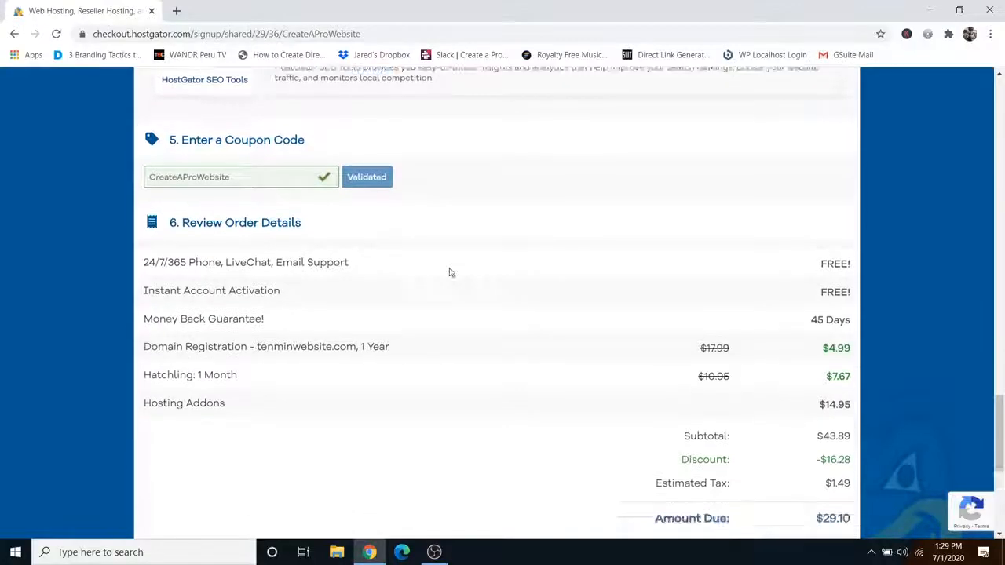
Step: Accept the Terms of Service and check out the $29.10 hosting order
{"action": "scroll", "coordinate": [541, 269], "scroll_direction": "down", "scroll_amount": 2}
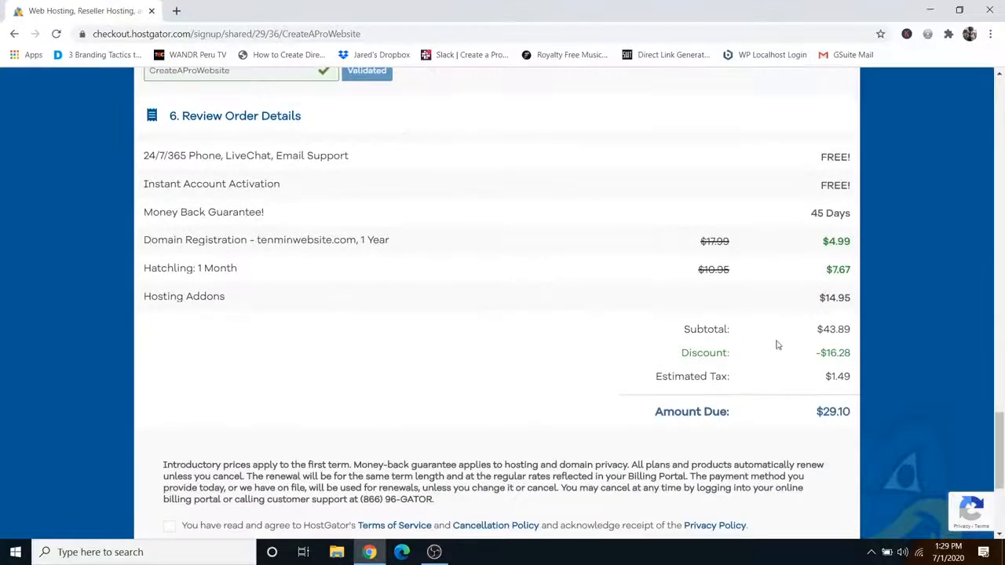
{"action": "scroll", "coordinate": [449, 265], "scroll_direction": "down", "scroll_amount": 3}
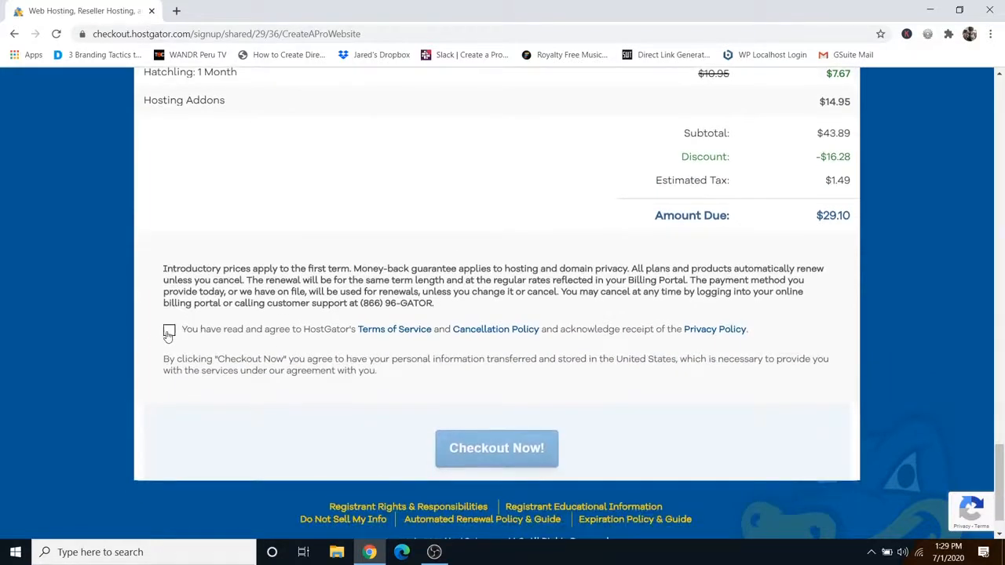
{"action": "left_click", "coordinate": [168, 330]}
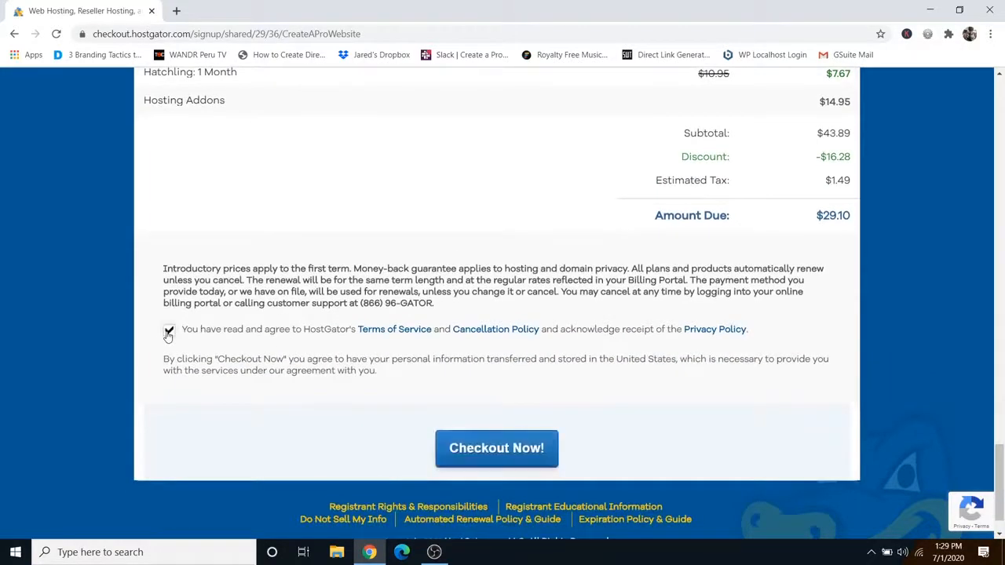
{"action": "left_click", "coordinate": [495, 455]}
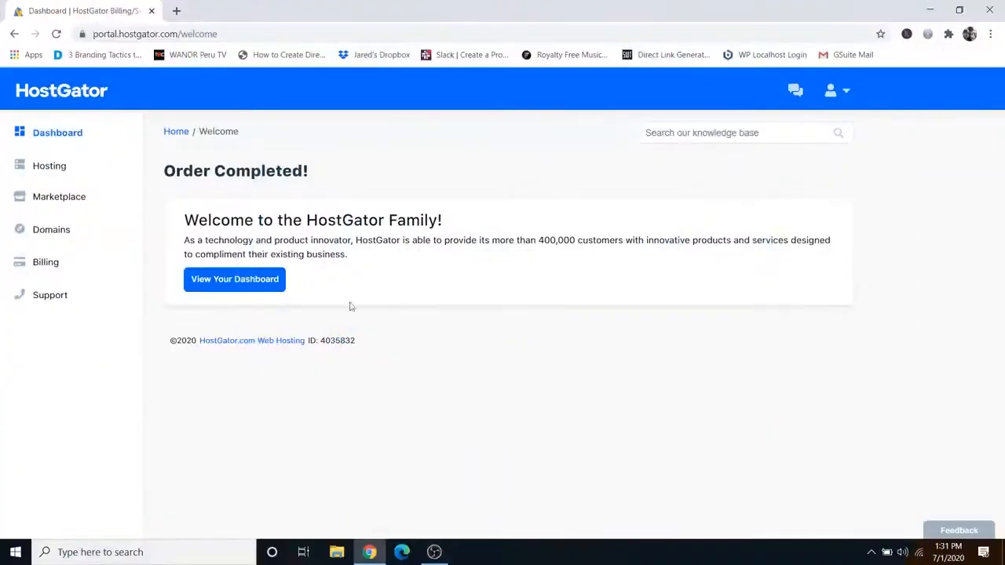
Step: Launch the WordPress Installer from tenminwebsite.com's cPanel with tenminwebsite.com as the install domain
{"action": "left_click", "coordinate": [58, 172]}
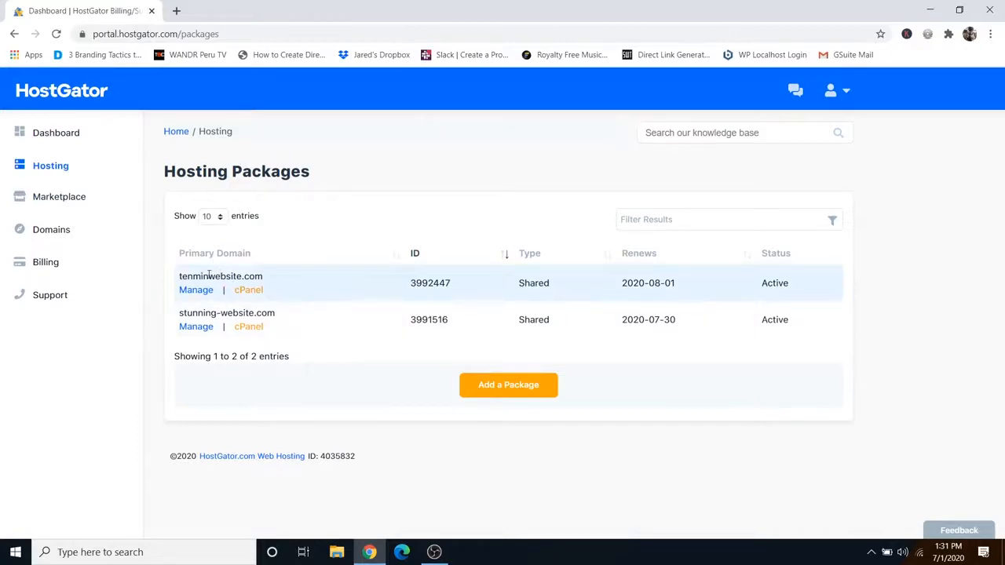
{"action": "left_click", "coordinate": [248, 290]}
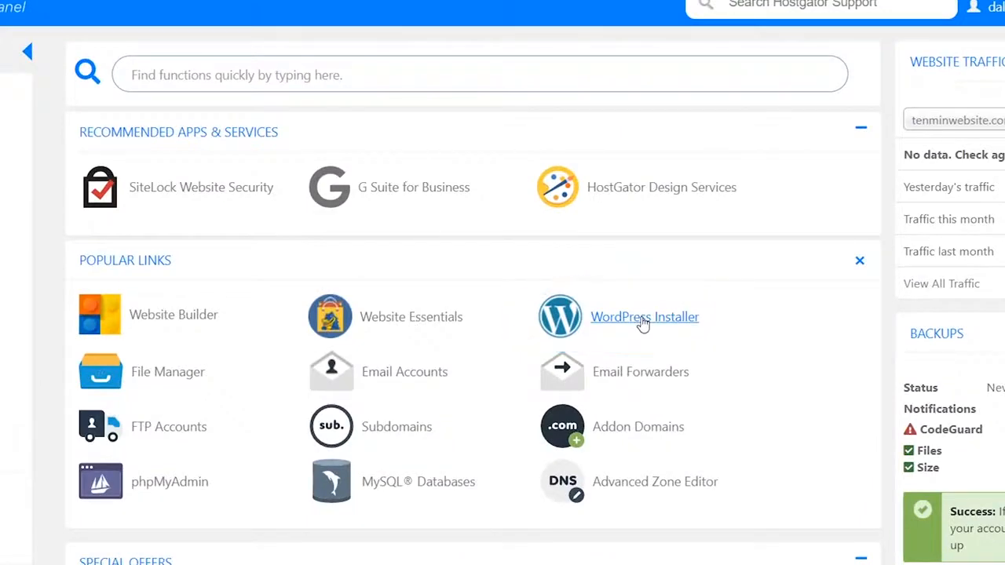
{"action": "left_click", "coordinate": [644, 320]}
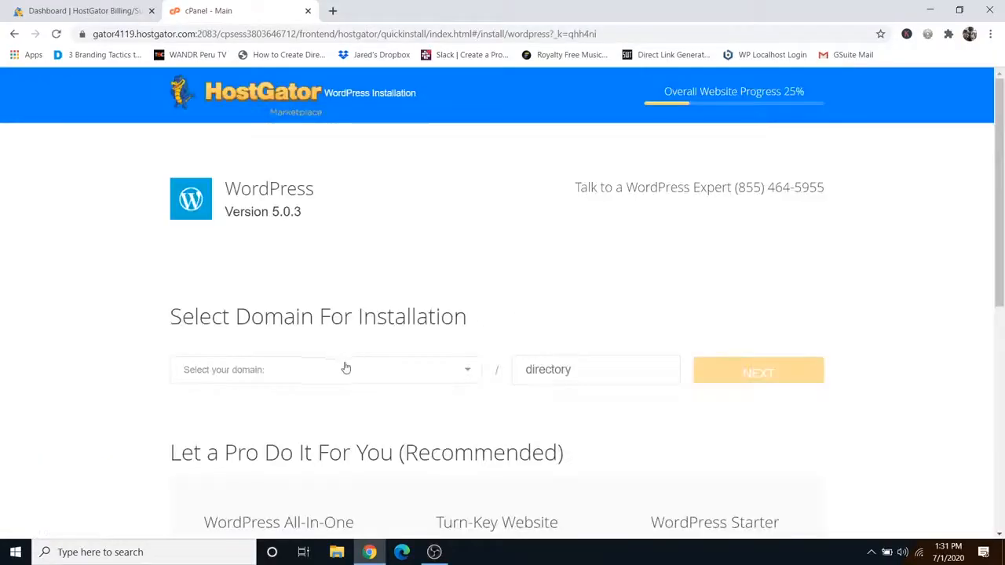
{"action": "left_click", "coordinate": [324, 377]}
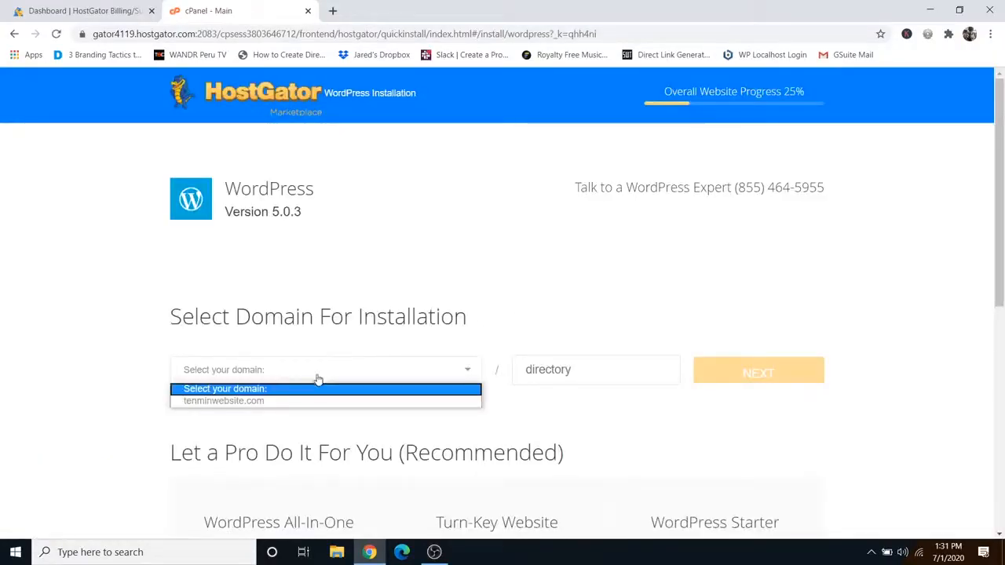
{"action": "left_click", "coordinate": [251, 401]}
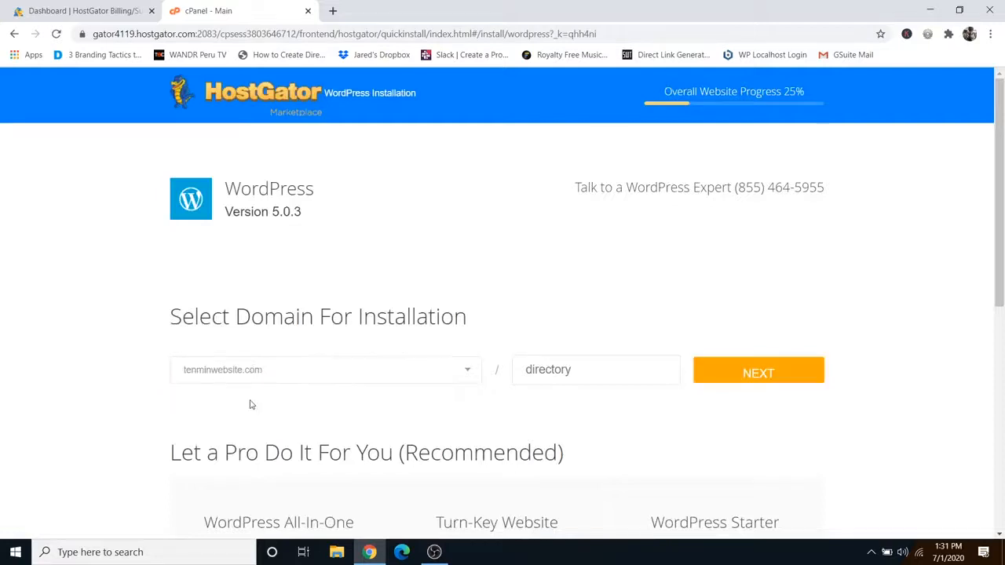
{"action": "left_click", "coordinate": [754, 382]}
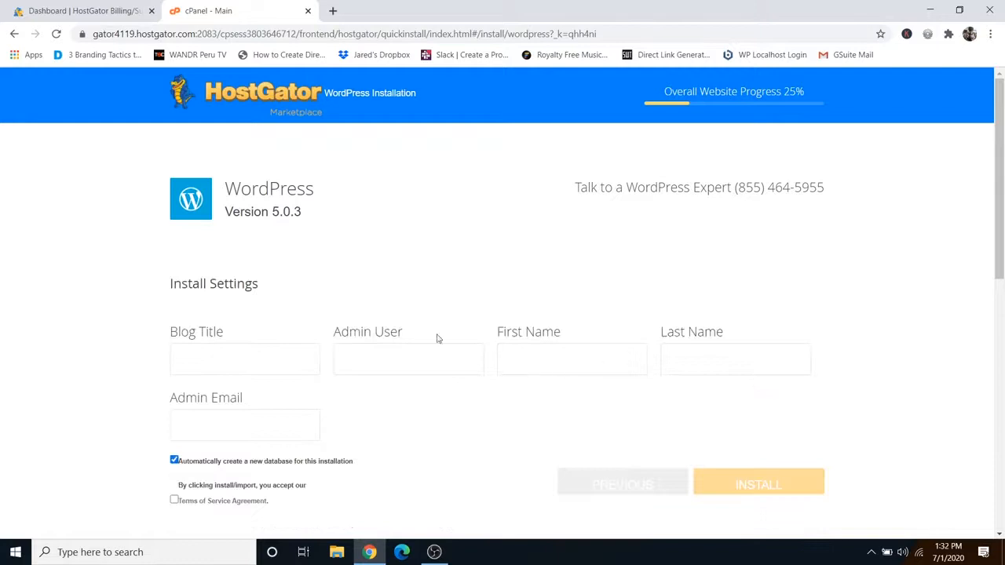
Step: Enter blog title 'Ten Minute Website', admin username, last name and e-mail, and accept the terms
{"action": "left_click", "coordinate": [230, 356]}
{"action": "type", "text": "Ten Minute Website"}
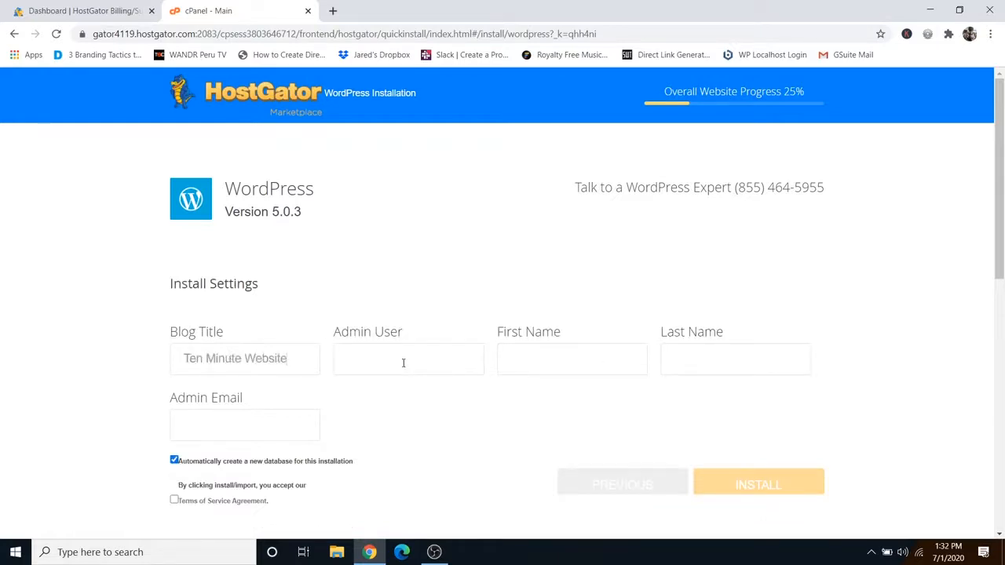
{"action": "left_click", "coordinate": [403, 363]}
{"action": "type", "text": "d"}
{"action": "type", "text": "Dale"}
{"action": "left_click", "coordinate": [691, 362]}
{"action": "type", "text": "M"}
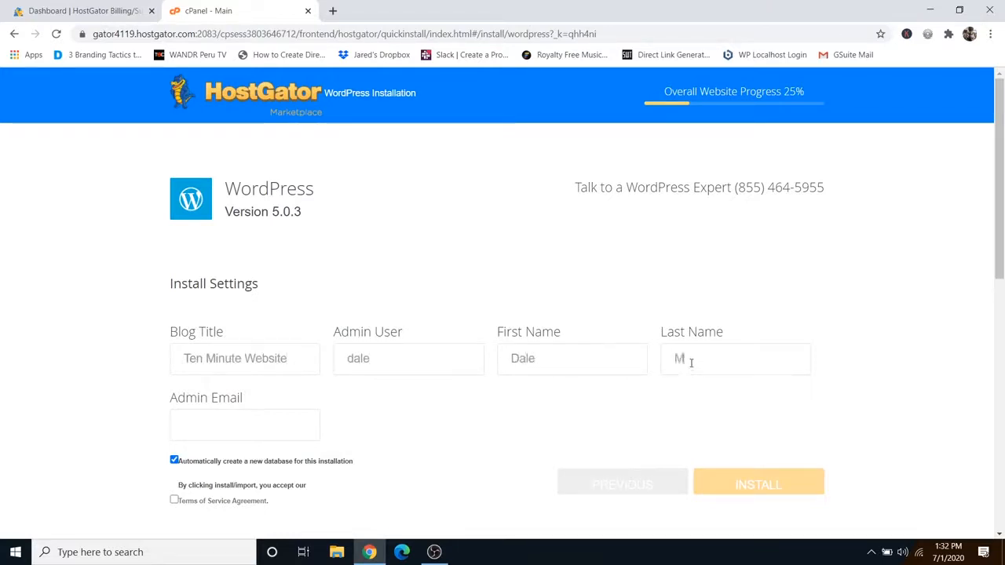
{"action": "type", "text": "cManus"}
{"action": "left_click", "coordinate": [210, 427]}
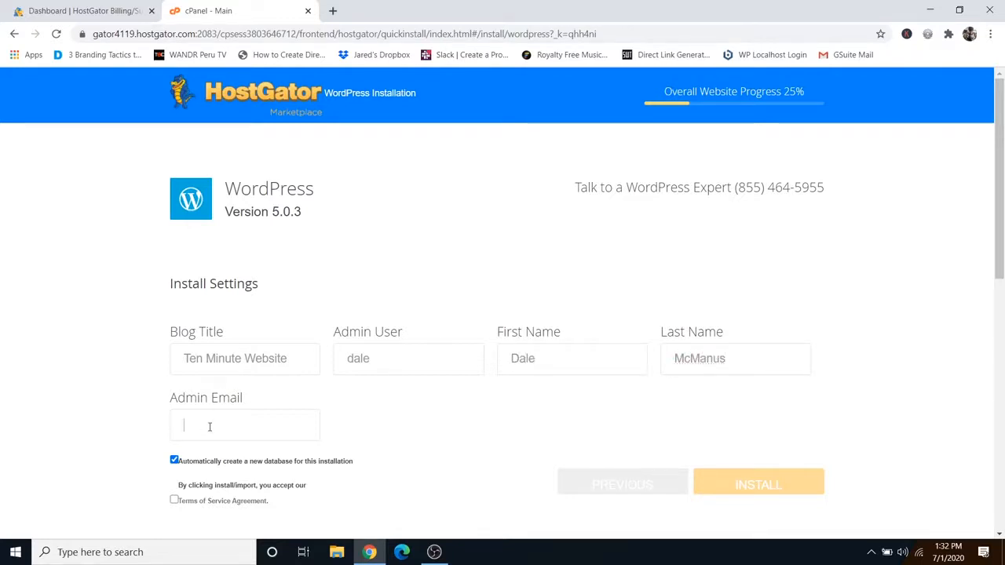
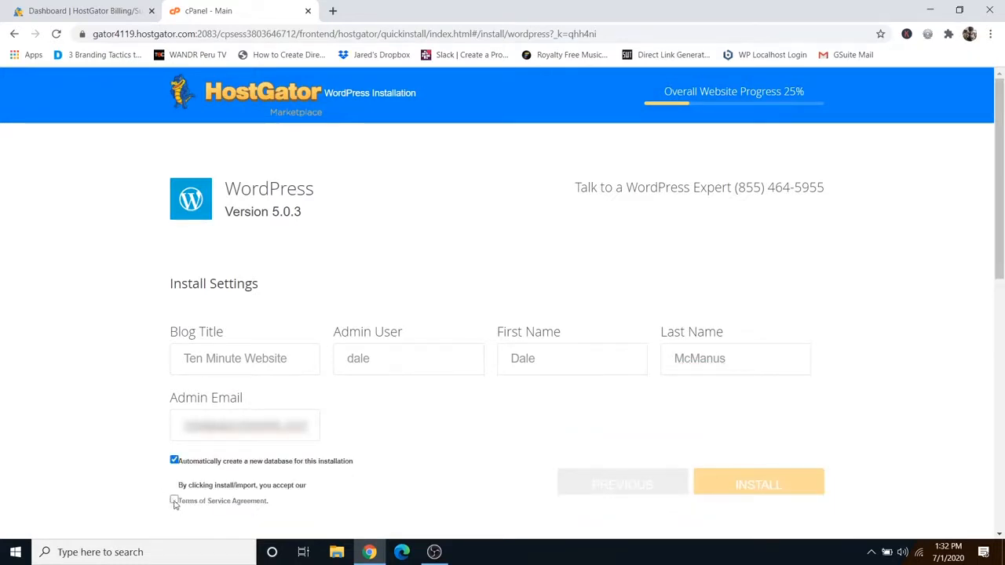
{"action": "left_click", "coordinate": [174, 502]}
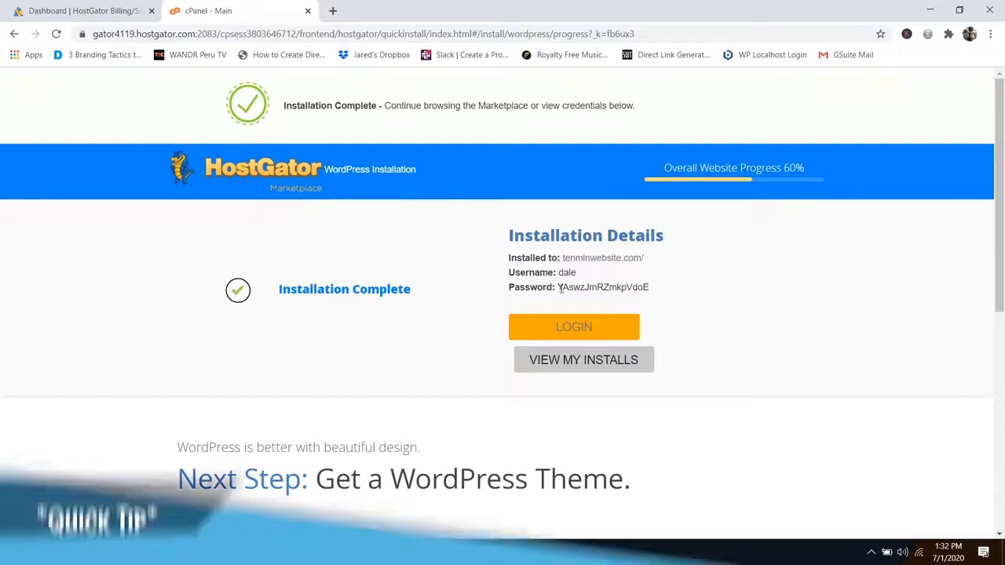
Step: Copy the generated WordPress admin password from the Installation Details
{"action": "left_click_drag", "start_coordinate": [557, 287], "coordinate": [651, 294]}
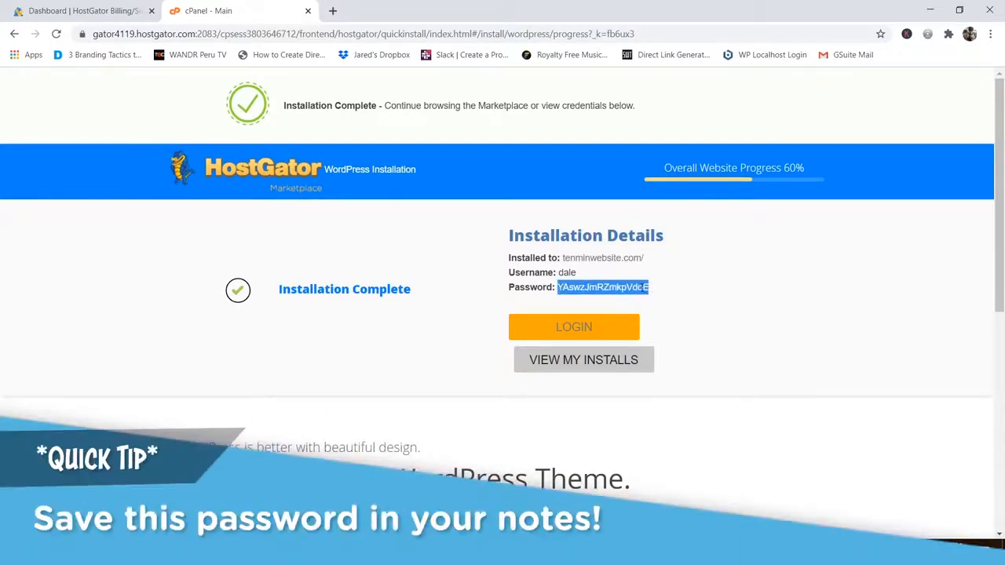
{"action": "right_click", "coordinate": [650, 295]}
{"action": "left_click", "coordinate": [667, 298]}
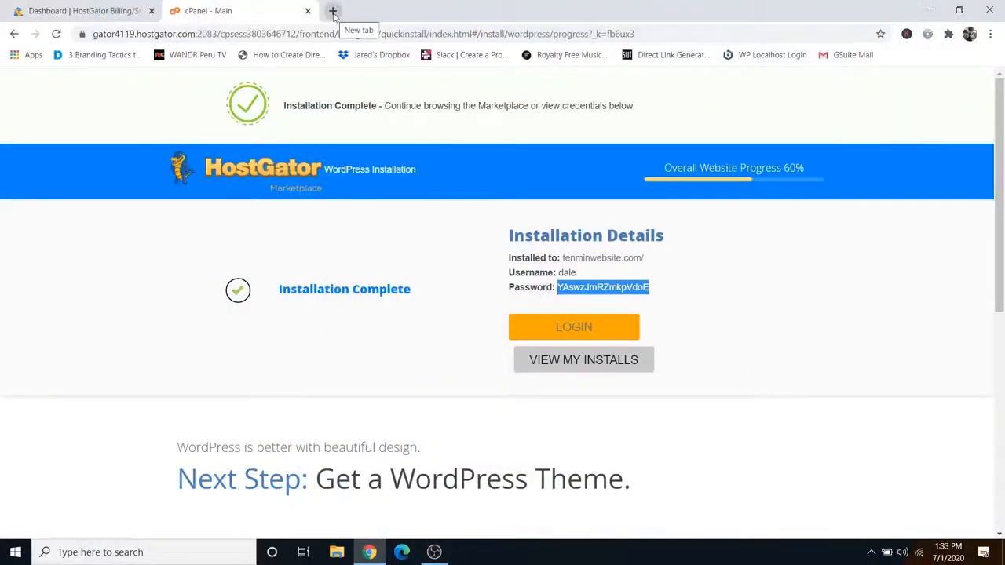
Step: Load tenminwebsite.com/wp-admin in a new tab and reload to reach the login page
{"action": "left_click", "coordinate": [333, 11]}
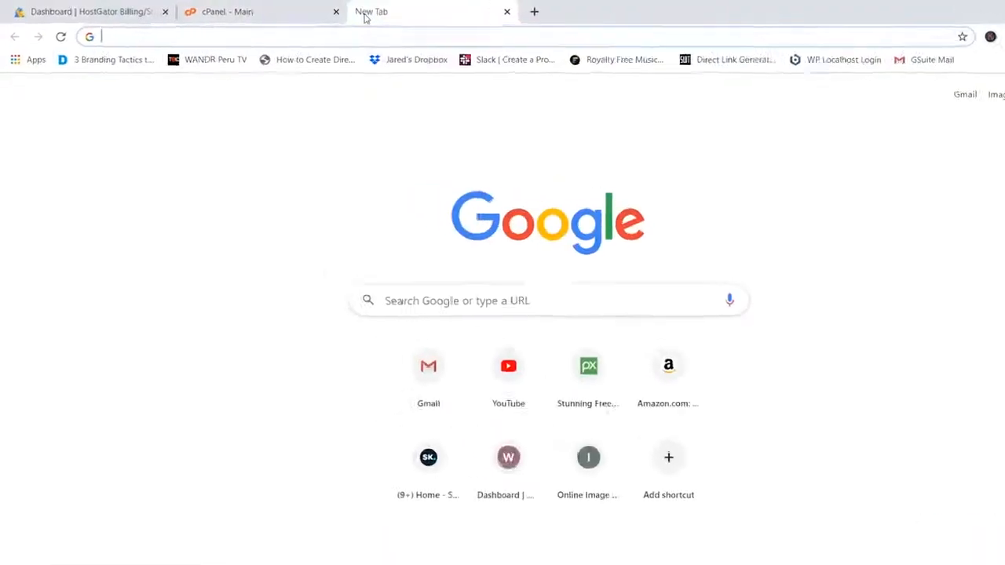
{"action": "type", "text": "tenmin"}
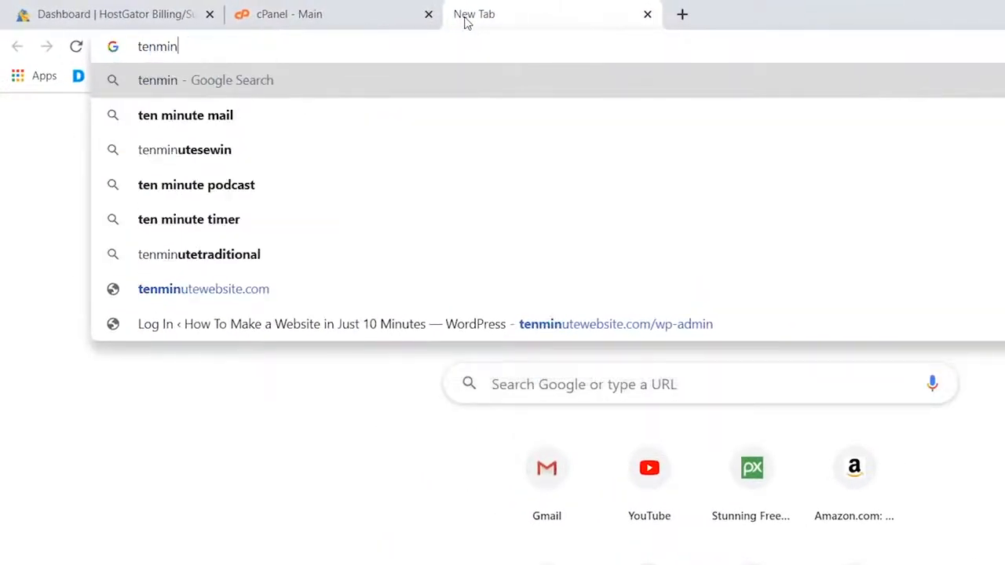
{"action": "type", "text": "website.com"}
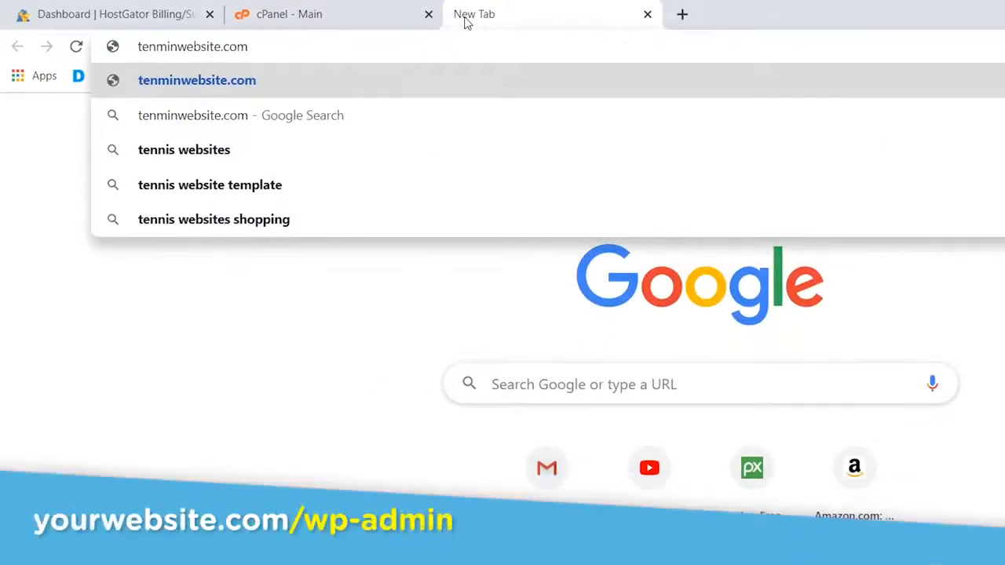
{"action": "type", "text": "/wp"}
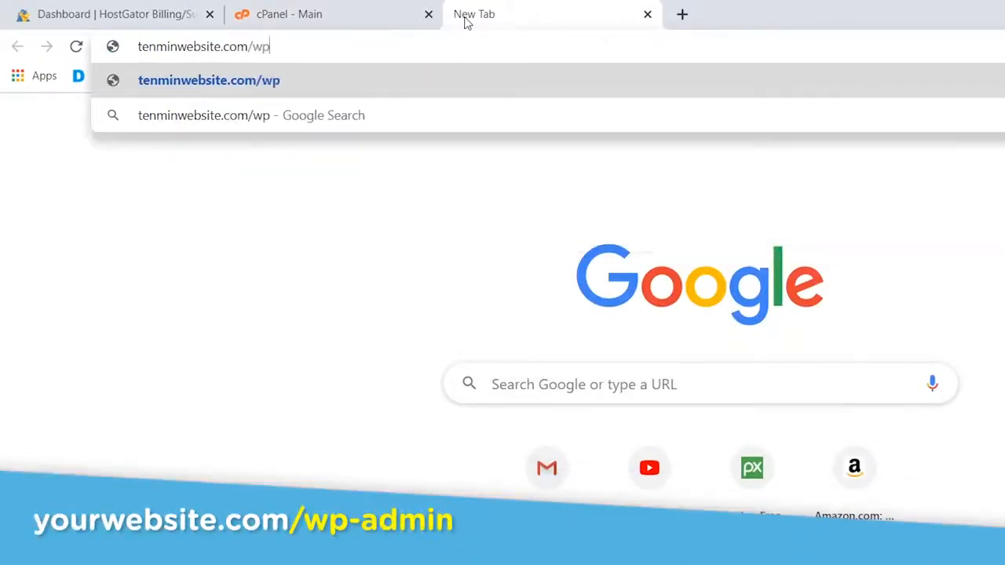
{"action": "type", "text": "-admin"}
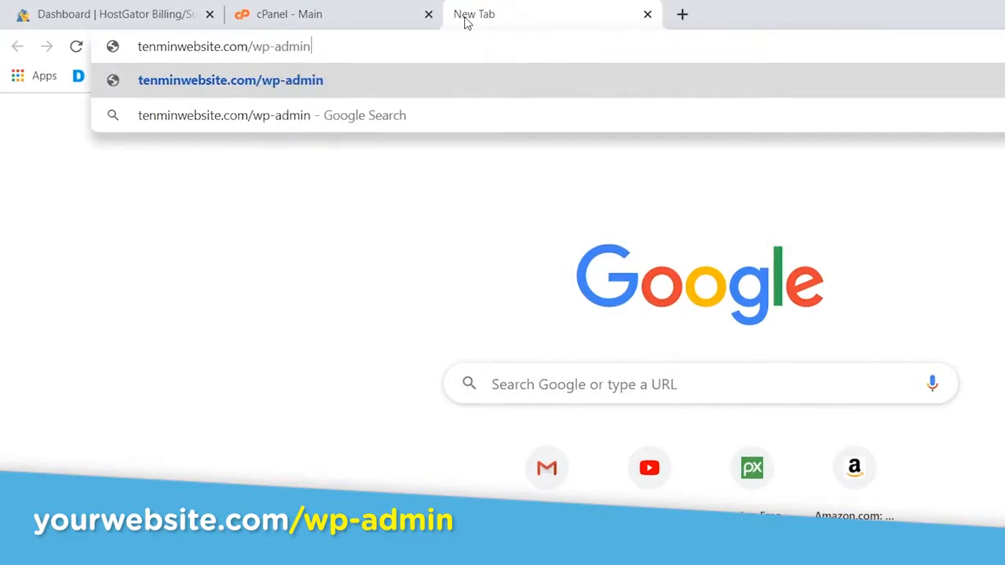
{"action": "key", "text": "Return"}
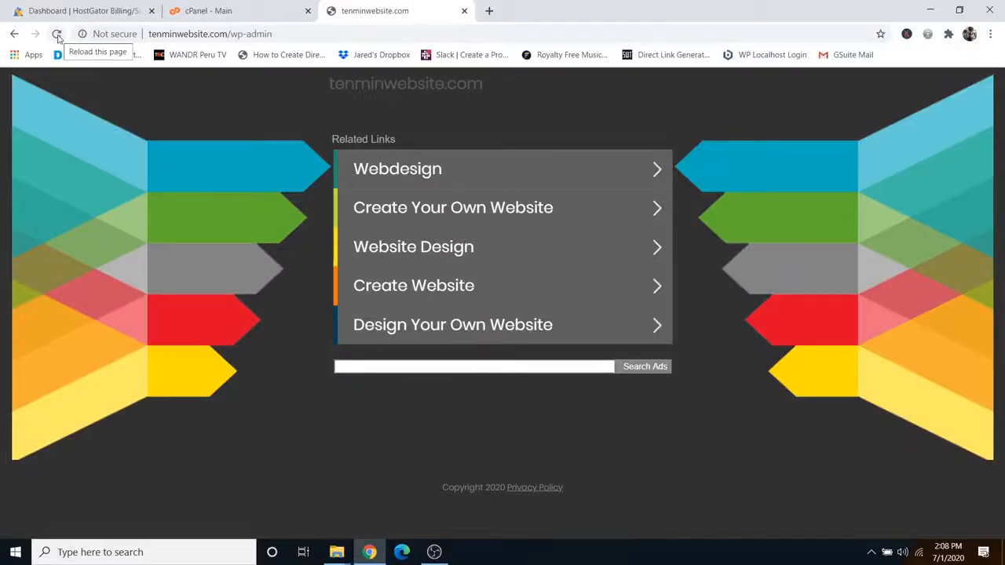
{"action": "left_click", "coordinate": [57, 35]}
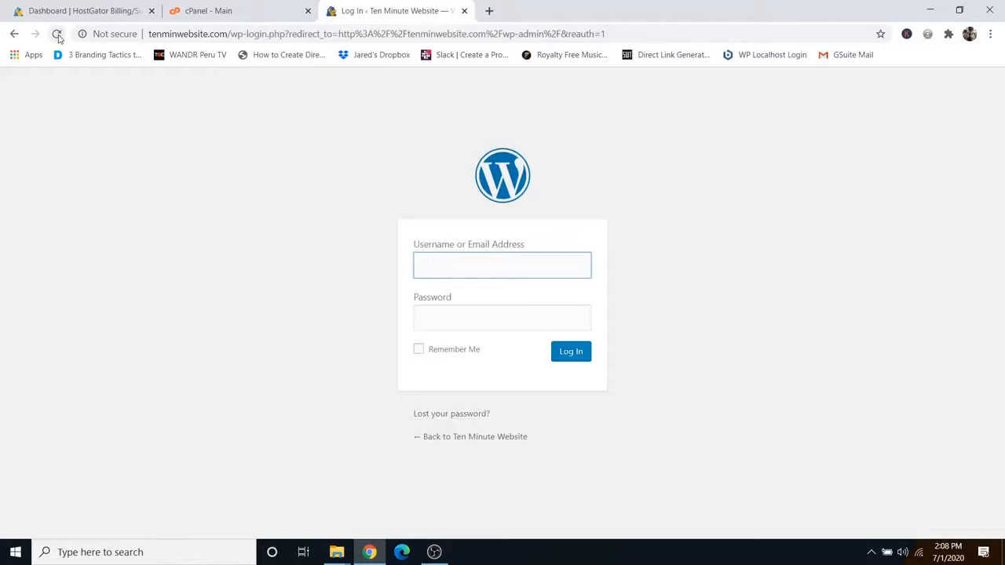
Step: Log in to WordPress with the admin username and the pasted password
{"action": "type", "text": "dale"}
{"action": "left_click", "coordinate": [454, 317]}
{"action": "right_click", "coordinate": [454, 317]}
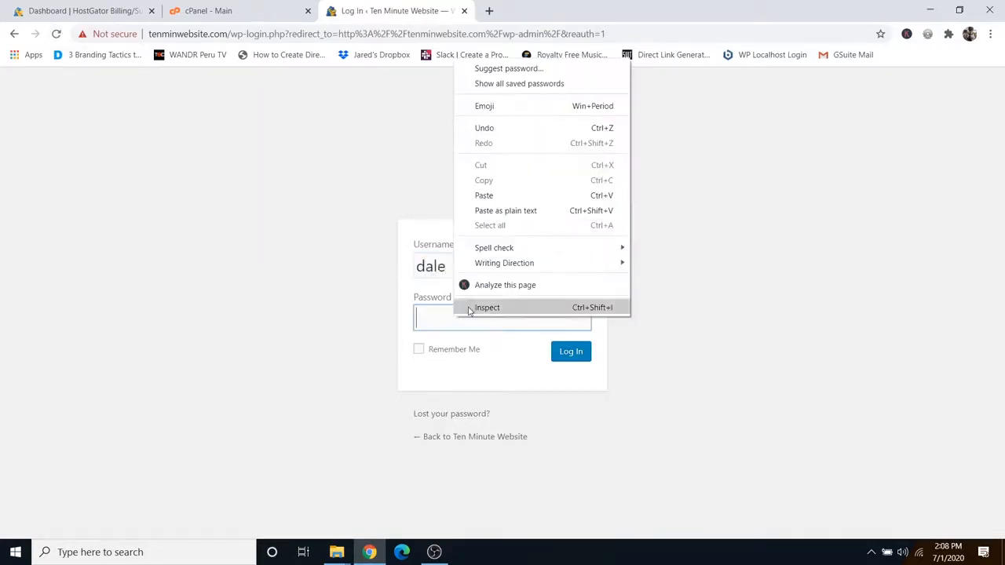
{"action": "left_click", "coordinate": [488, 196]}
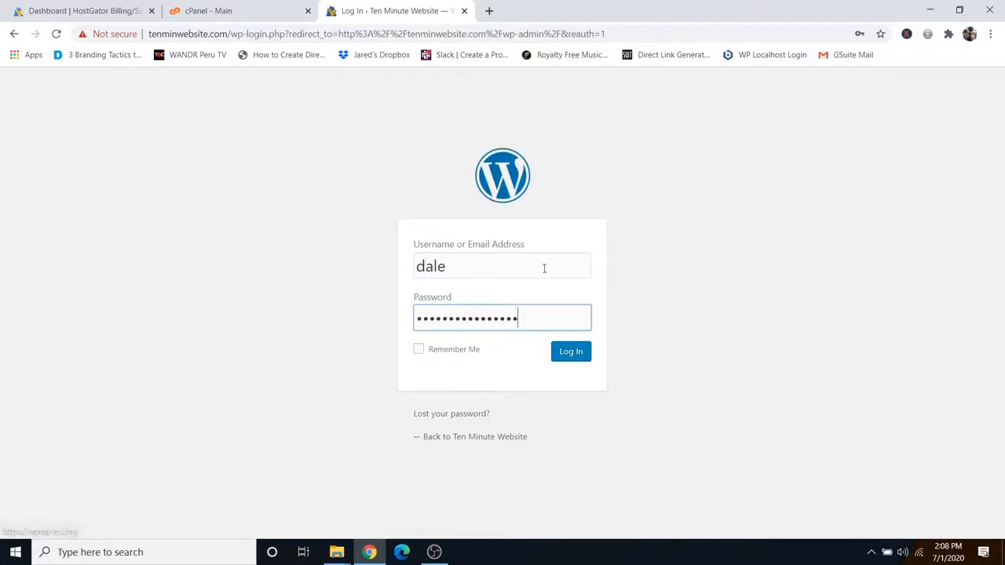
{"action": "left_click", "coordinate": [570, 355]}
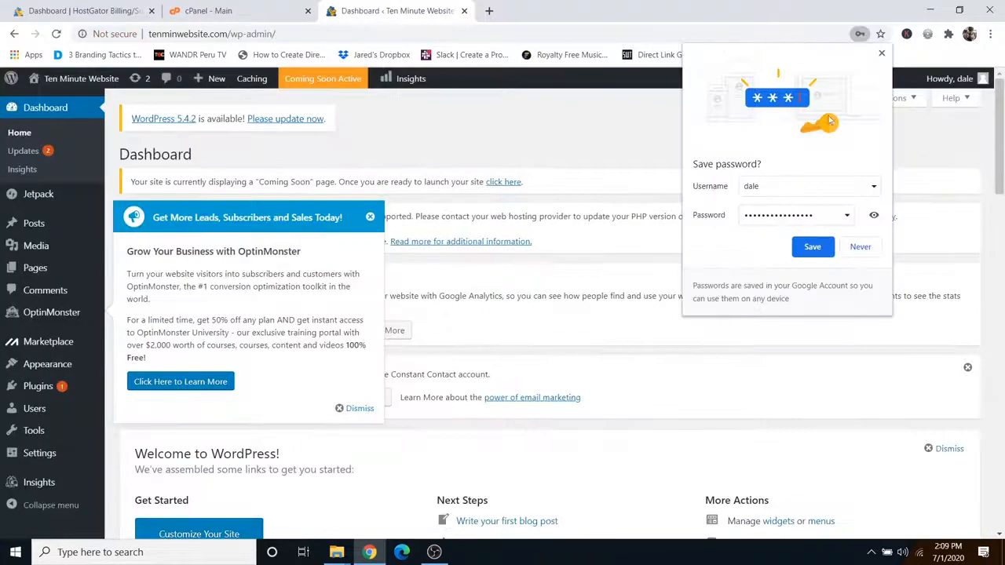
Step: Dismiss the save-password prompt, OptinMonster popup, notices and welcome panel, and collapse dashboard widgets
{"action": "left_click", "coordinate": [882, 54]}
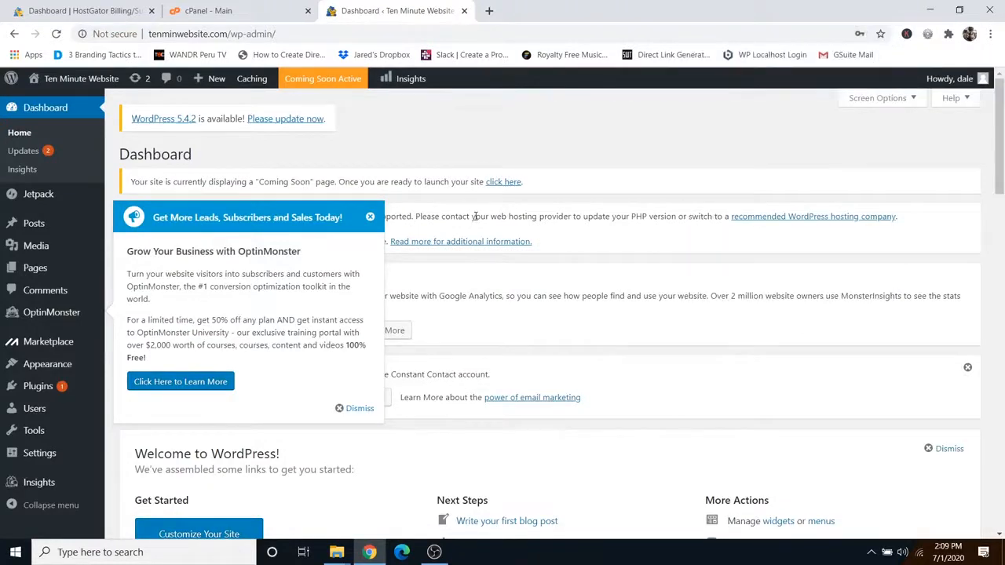
{"action": "left_click", "coordinate": [368, 220]}
{"action": "left_click", "coordinate": [965, 369]}
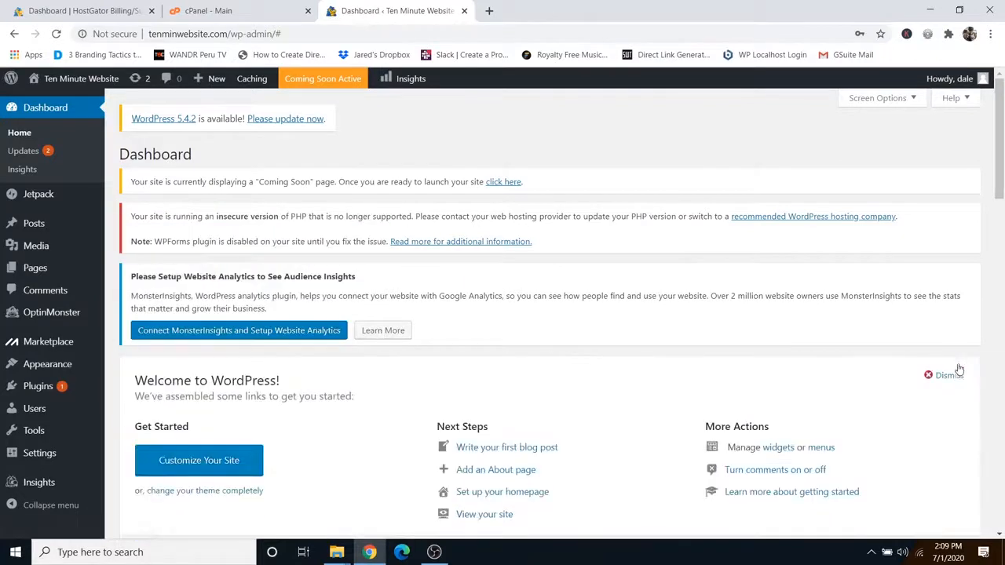
{"action": "left_click", "coordinate": [947, 376]}
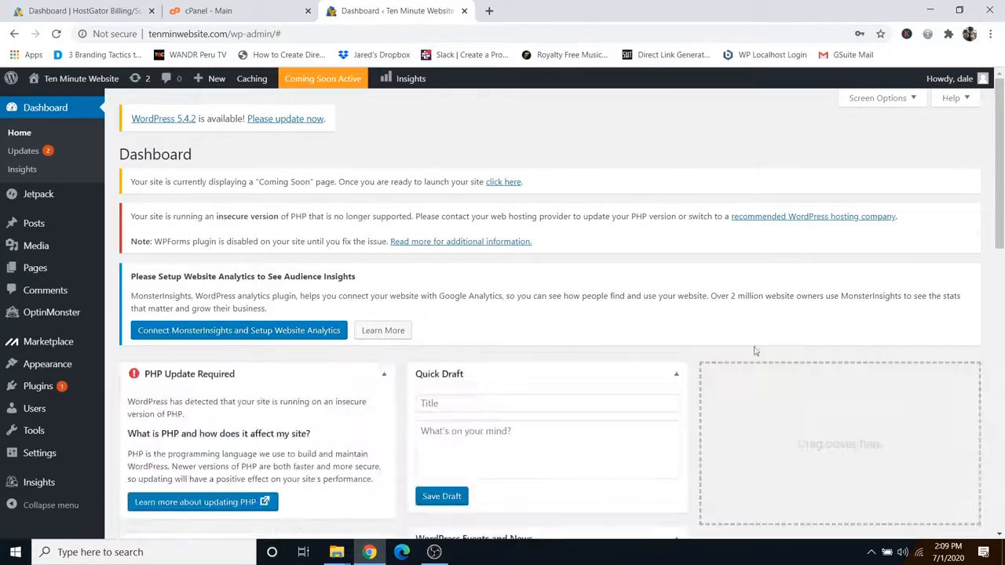
{"action": "left_click", "coordinate": [384, 374]}
{"action": "left_click", "coordinate": [676, 374]}
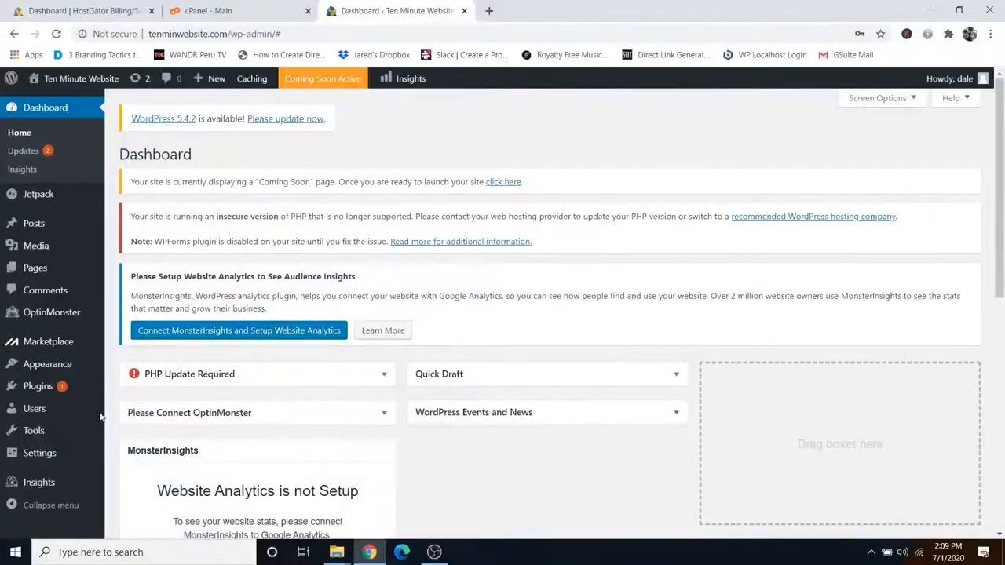
Step: Open the admin user's profile from Users > All Users
{"action": "mouse_move", "coordinate": [50, 414]}
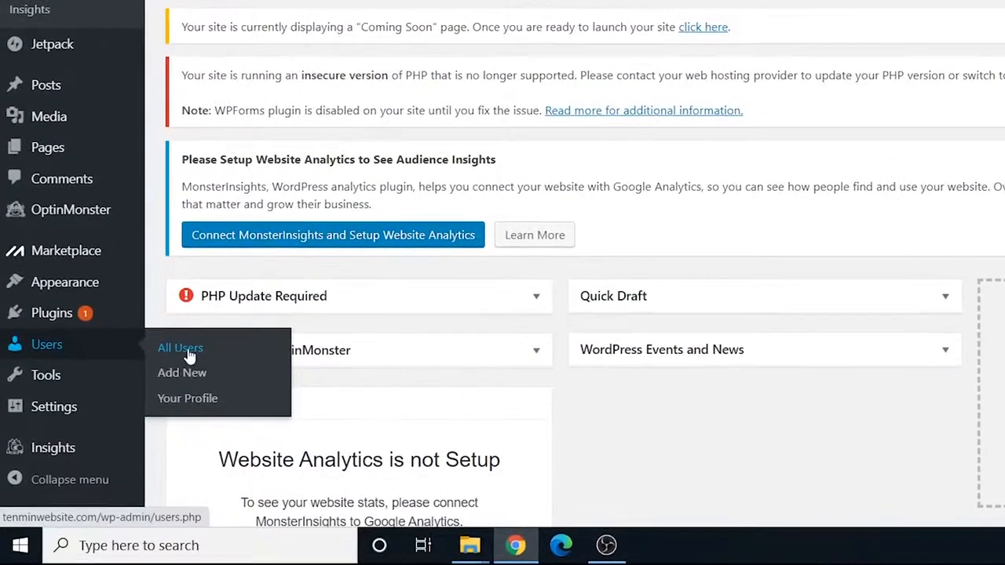
{"action": "left_click", "coordinate": [187, 350]}
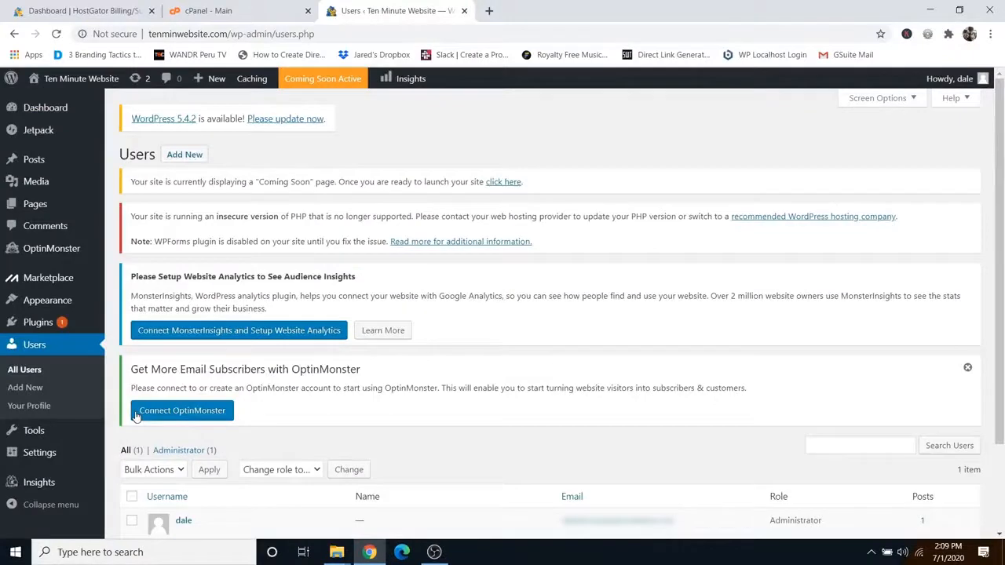
{"action": "scroll", "coordinate": [263, 388], "scroll_direction": "down", "scroll_amount": 3}
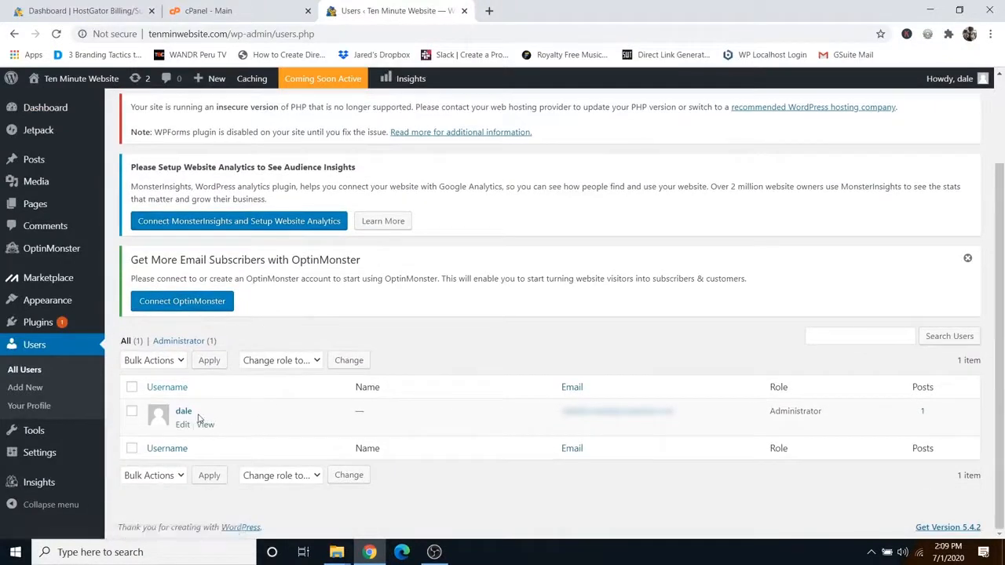
{"action": "left_click", "coordinate": [182, 412]}
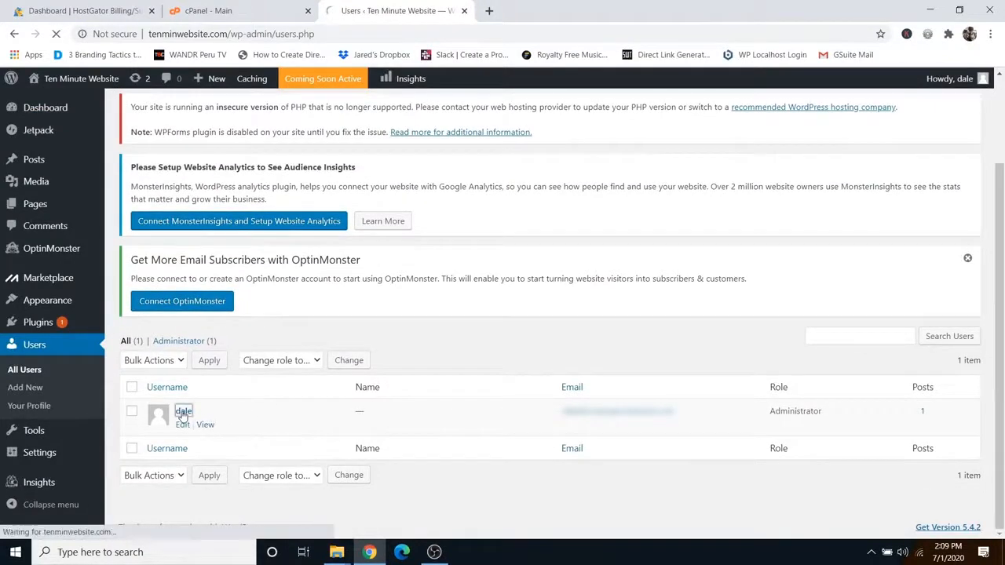
{"action": "scroll", "coordinate": [288, 362], "scroll_direction": "down", "scroll_amount": 12}
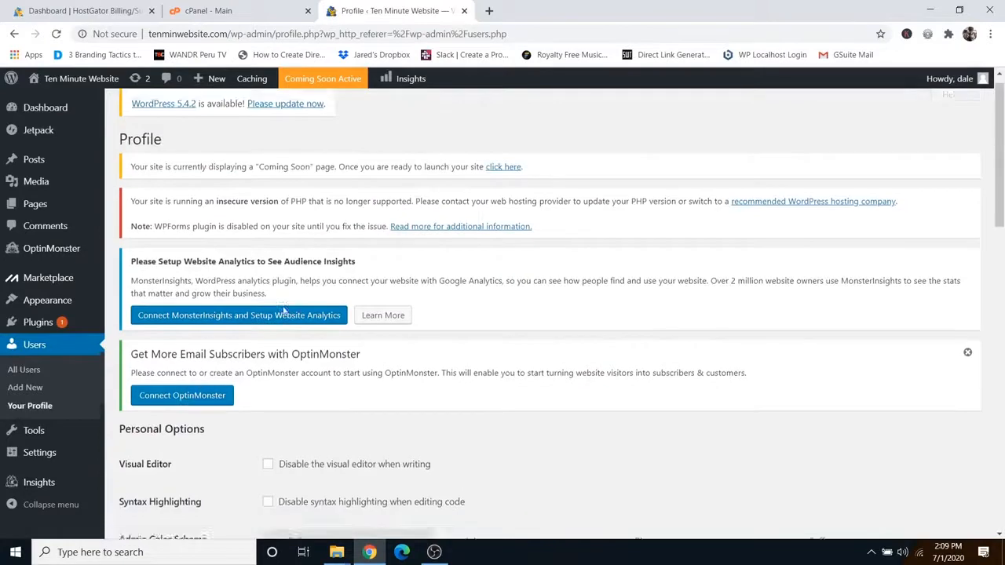
{"action": "scroll", "coordinate": [267, 376], "scroll_direction": "down", "scroll_amount": 2}
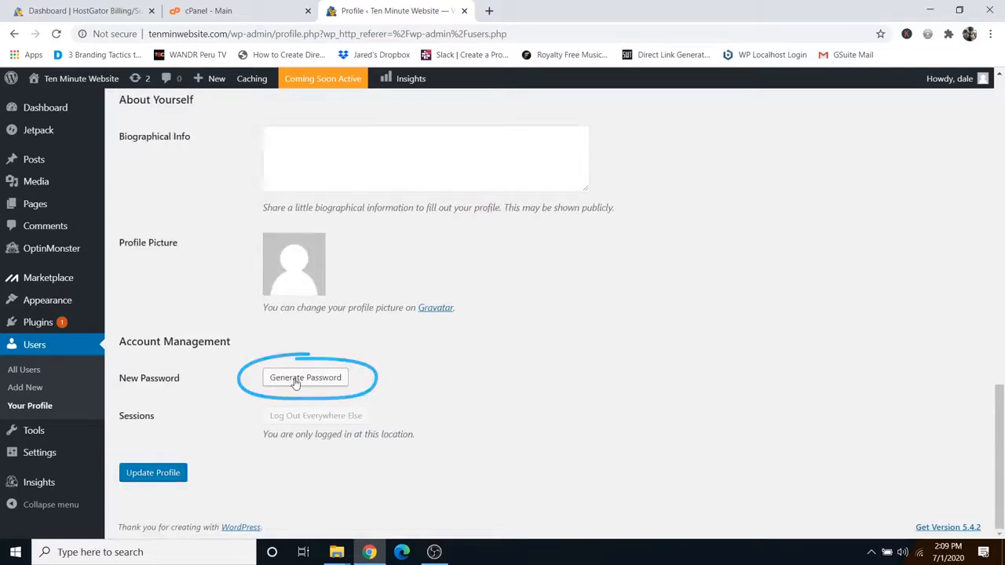
Step: Replace the generated password with a custom one and update the profile
{"action": "left_click", "coordinate": [303, 380]}
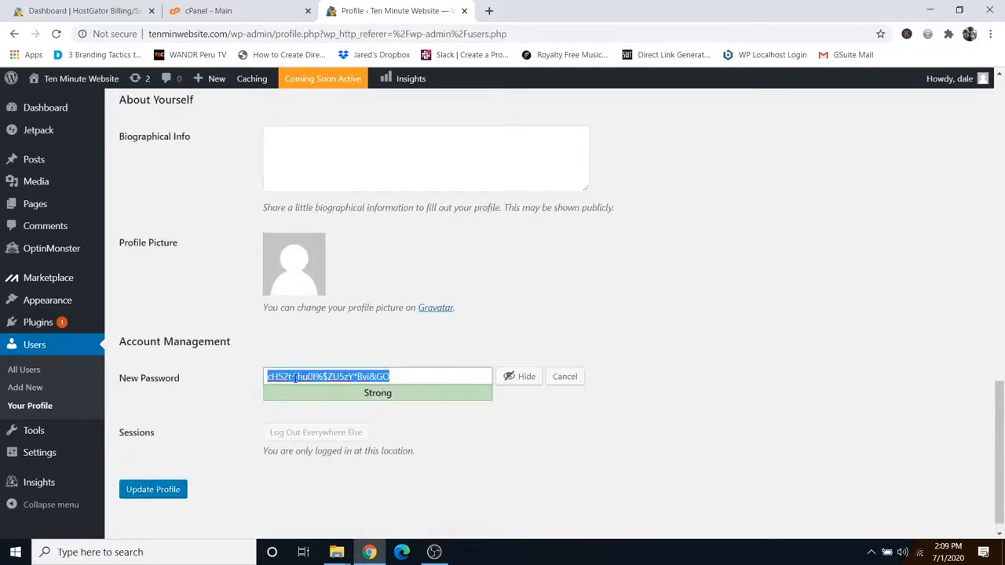
{"action": "key", "text": "BackSpace"}
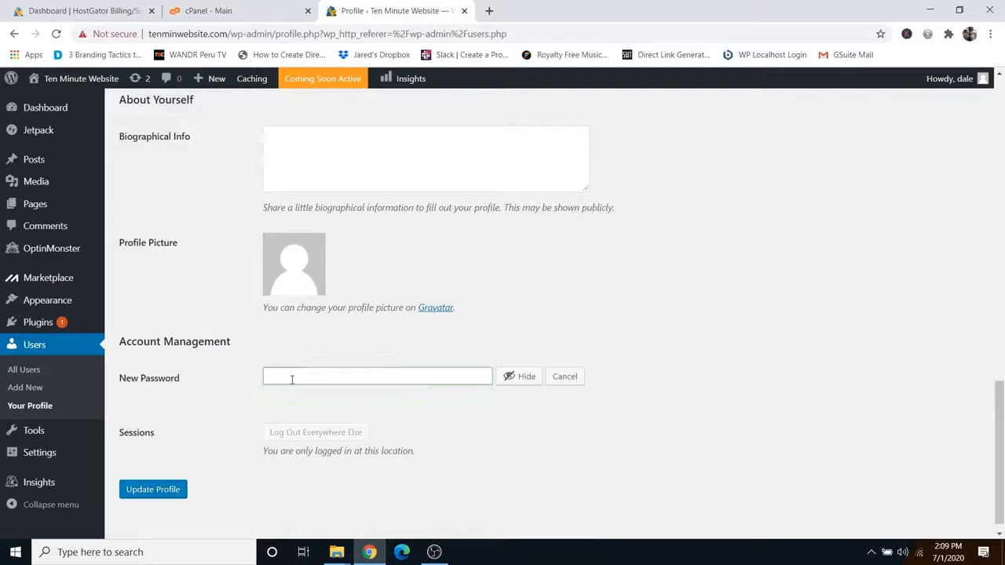
{"action": "left_click", "coordinate": [518, 377]}
{"action": "type", "text": "•••••••••••••"}
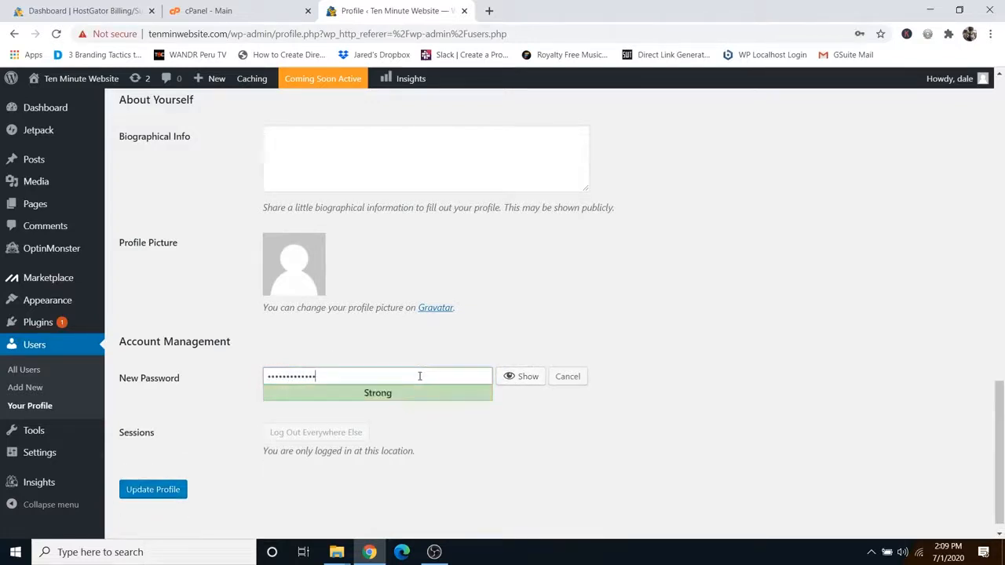
{"action": "left_click", "coordinate": [153, 489]}
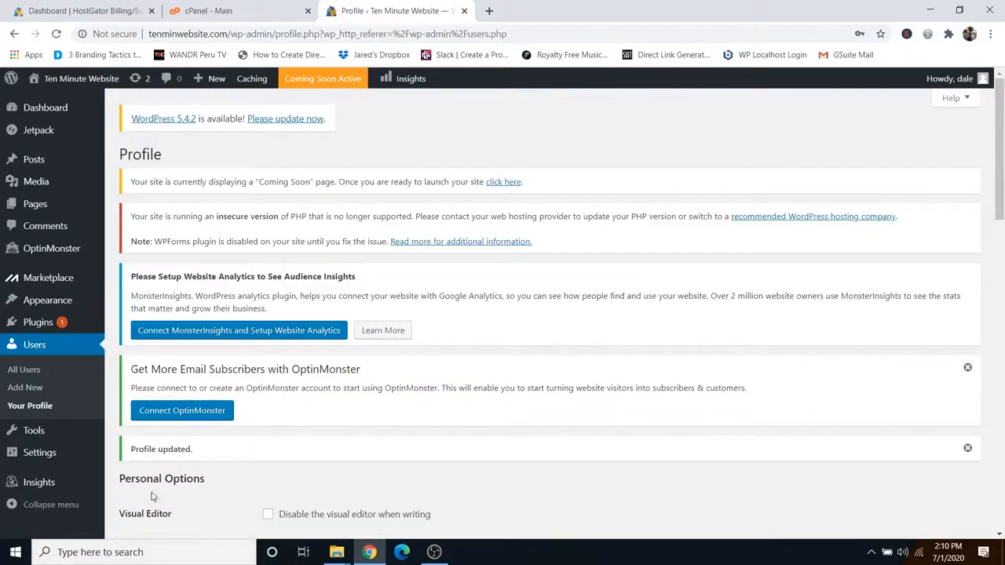
{"action": "mouse_move", "coordinate": [72, 81]}
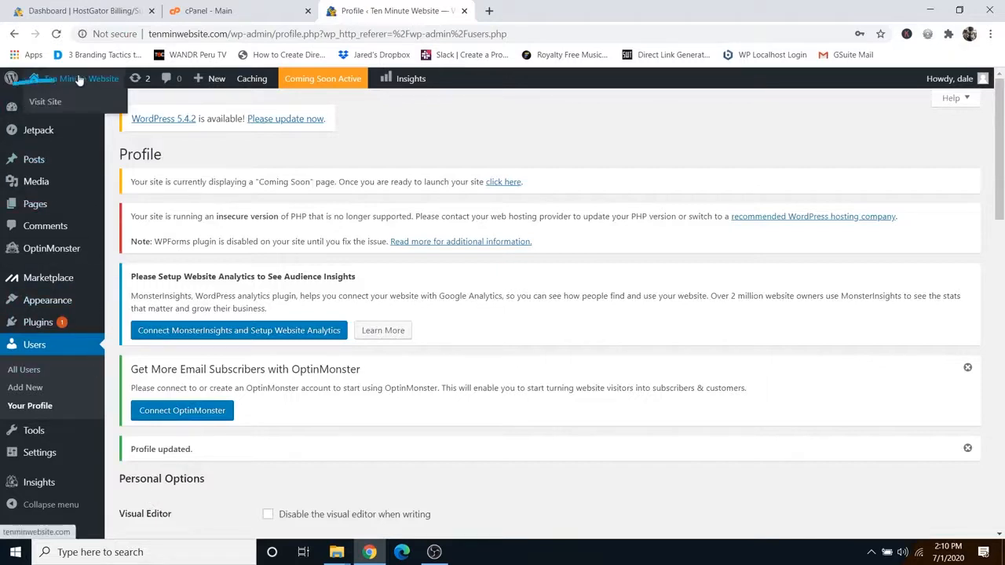
Step: View the live 'Hello world!' front page in a new tab, then close that tab
{"action": "right_click", "coordinate": [51, 107]}
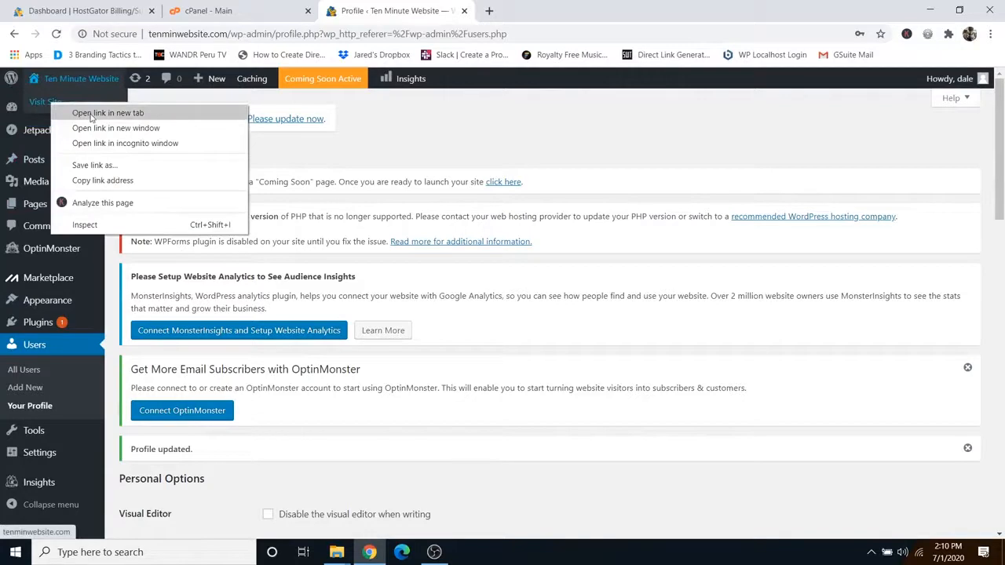
{"action": "left_click", "coordinate": [90, 114]}
{"action": "left_click", "coordinate": [507, 12]}
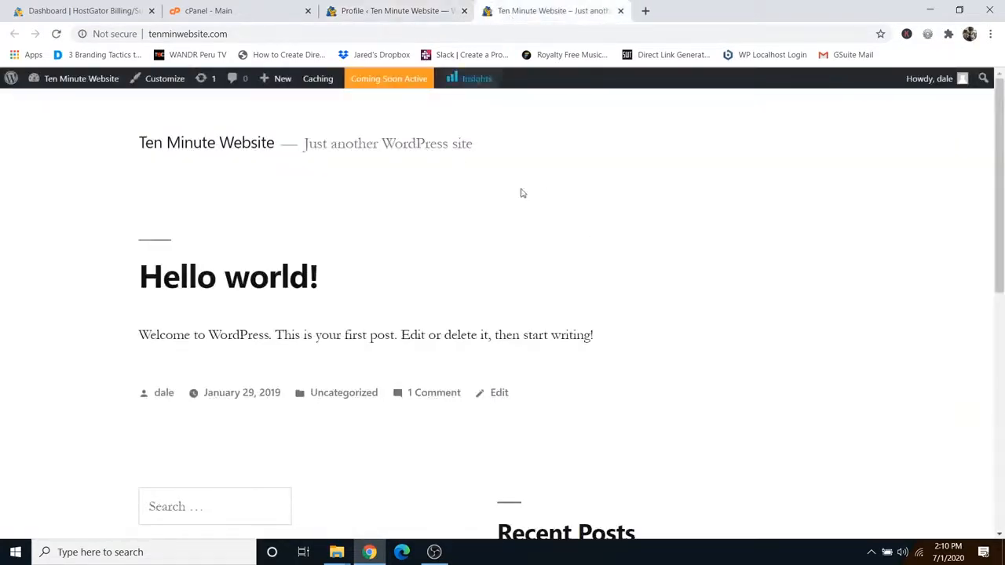
{"action": "scroll", "coordinate": [570, 234], "scroll_direction": "down", "scroll_amount": 6}
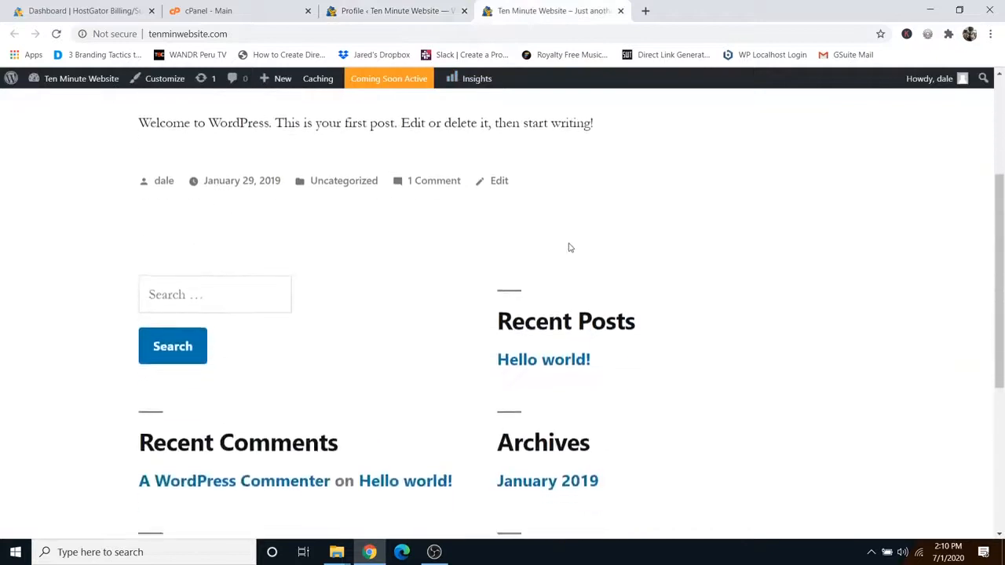
{"action": "scroll", "coordinate": [570, 247], "scroll_direction": "up", "scroll_amount": 3}
{"action": "scroll", "coordinate": [569, 247], "scroll_direction": "up", "scroll_amount": 3}
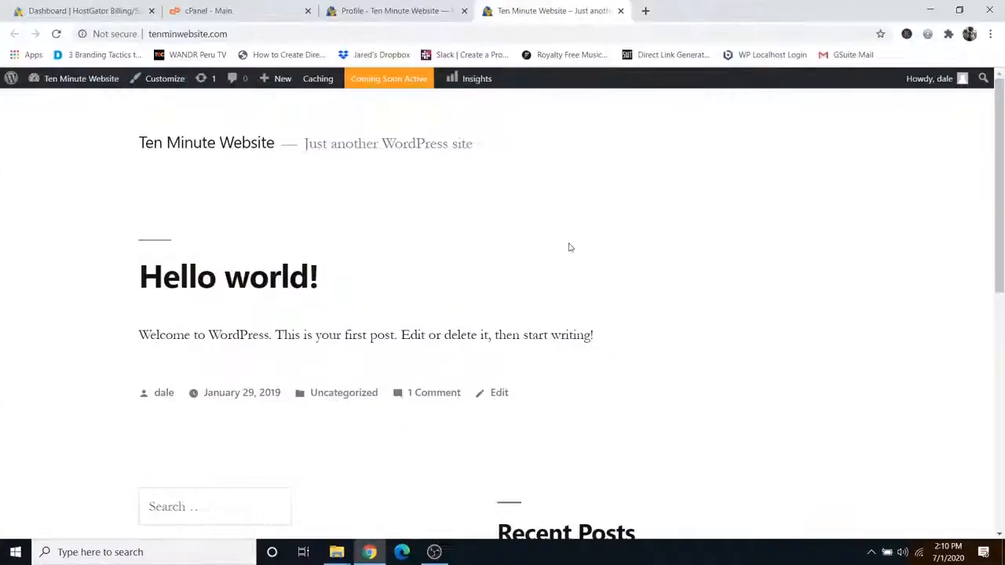
{"action": "left_click", "coordinate": [621, 11]}
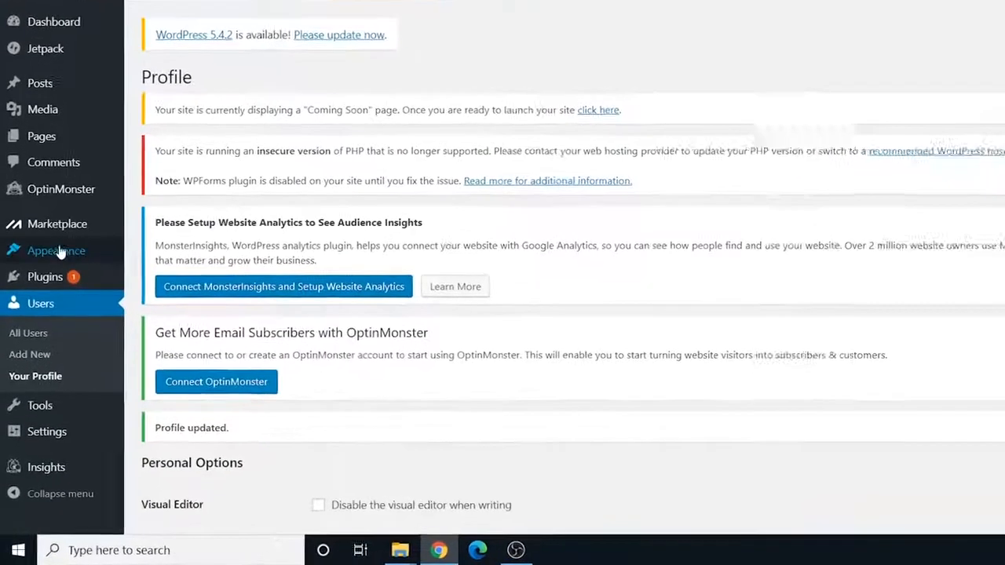
Step: Search the theme directory for 'astra', then install and activate the Astra theme
{"action": "mouse_move", "coordinate": [48, 300]}
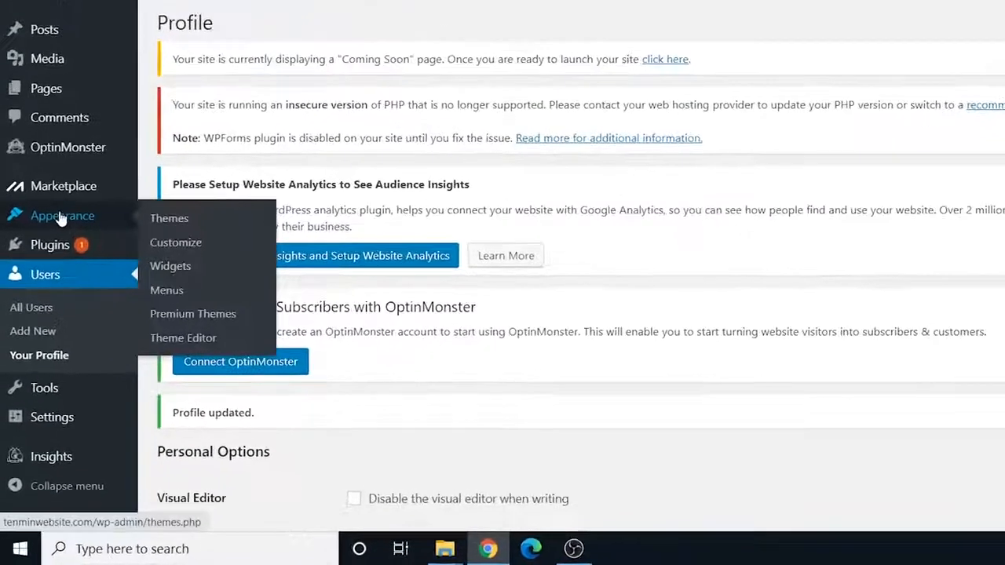
{"action": "left_click", "coordinate": [185, 206]}
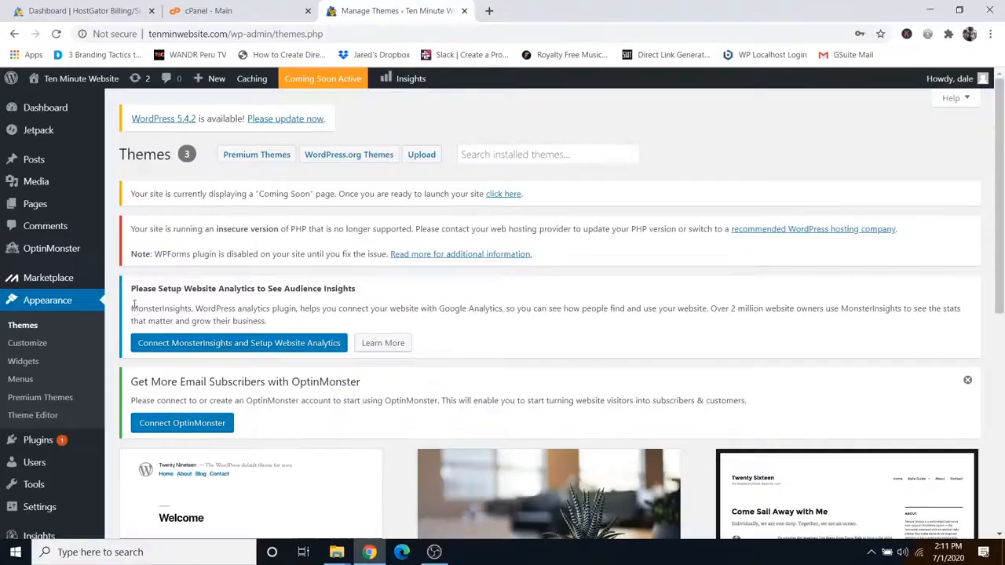
{"action": "scroll", "coordinate": [273, 285], "scroll_direction": "down", "scroll_amount": 5}
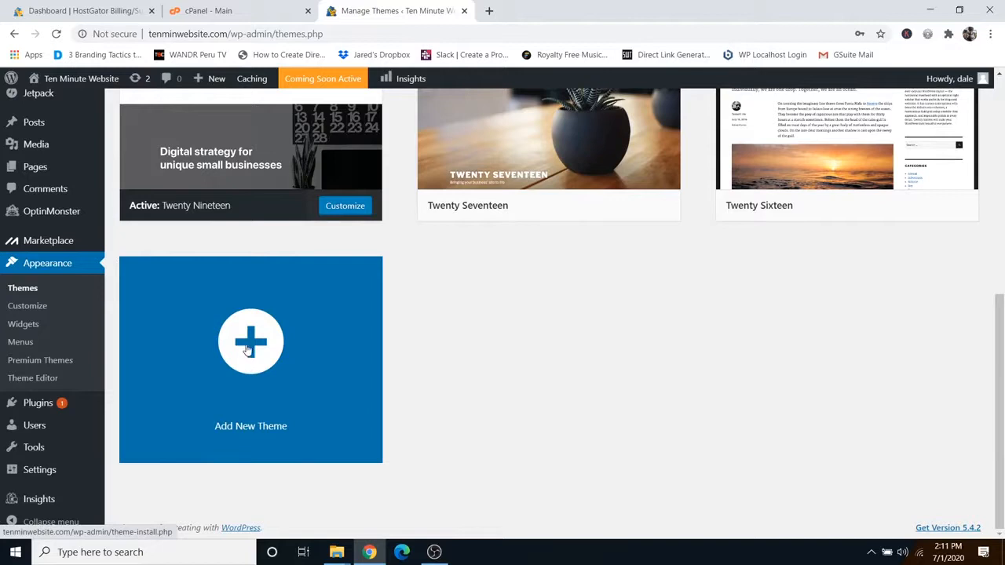
{"action": "left_click", "coordinate": [248, 350]}
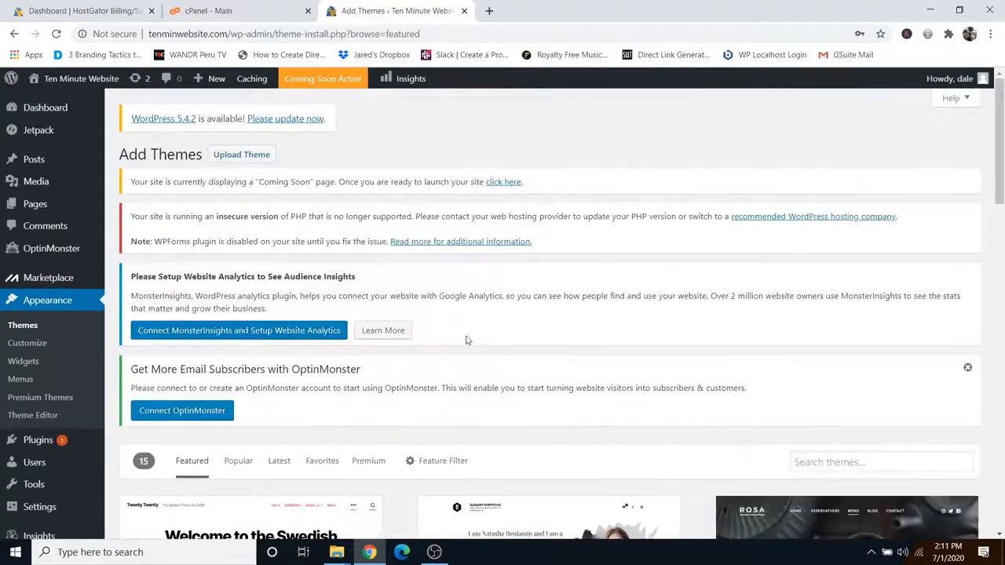
{"action": "scroll", "coordinate": [466, 340], "scroll_direction": "down", "scroll_amount": 3}
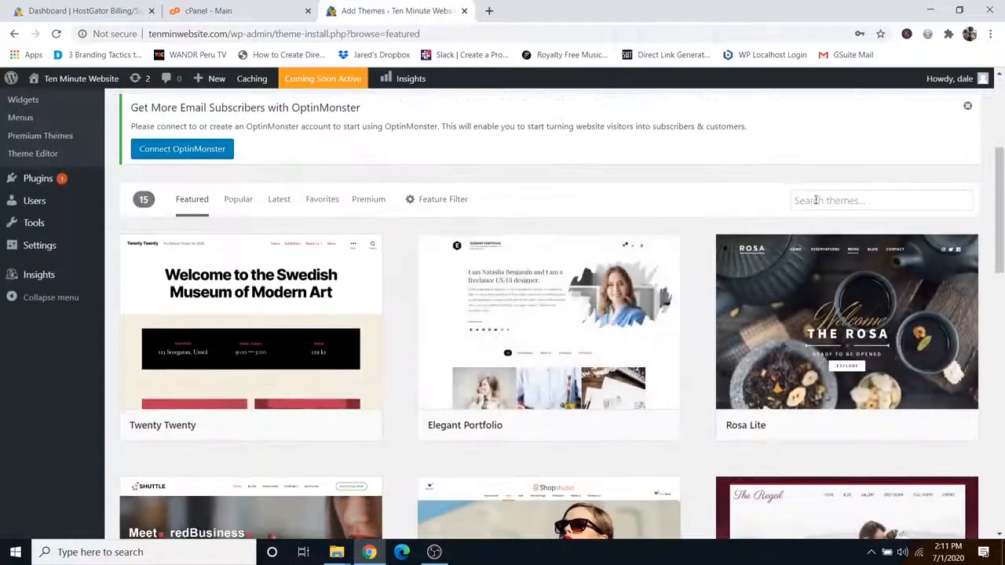
{"action": "left_click", "coordinate": [819, 199]}
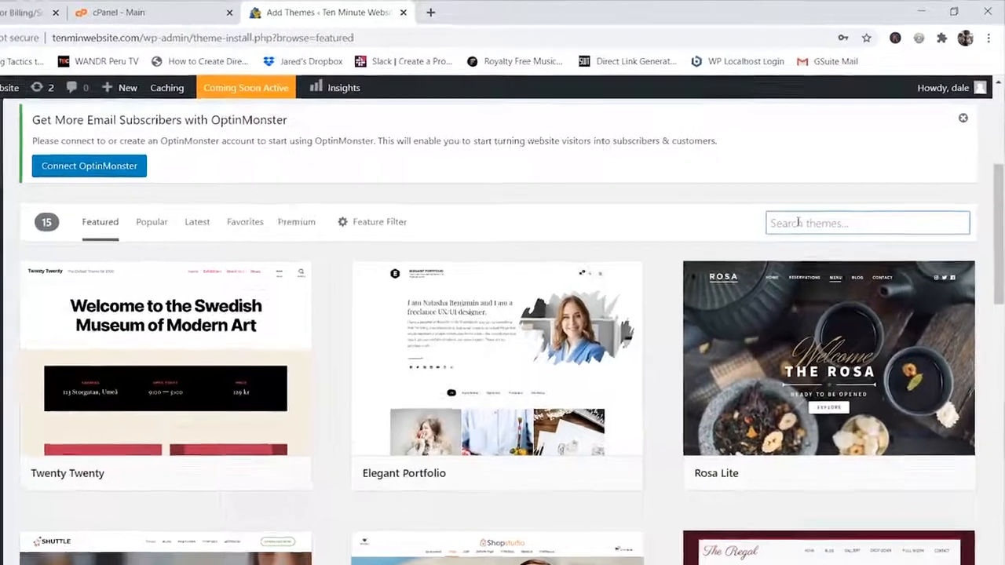
{"action": "type", "text": "astra"}
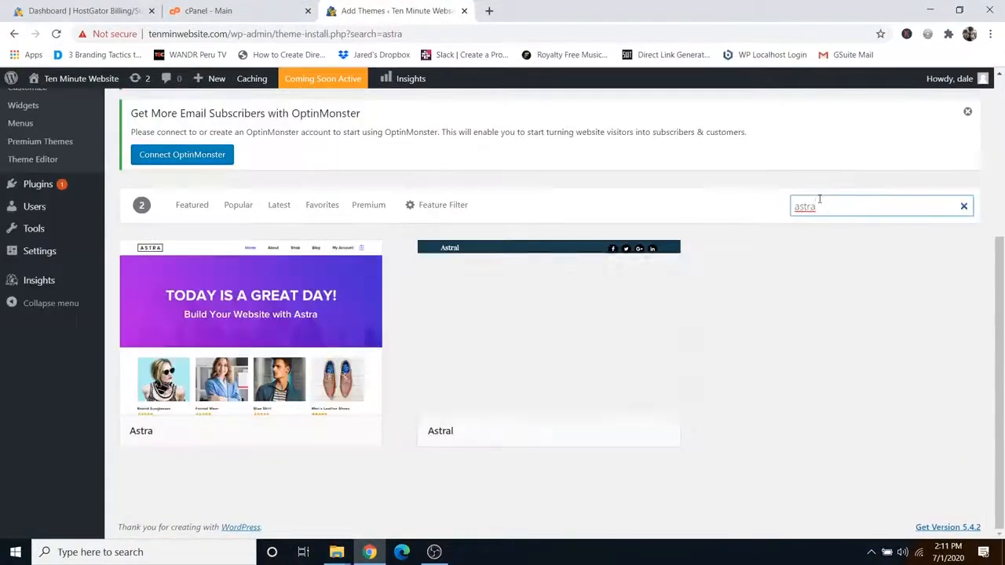
{"action": "mouse_move", "coordinate": [257, 398]}
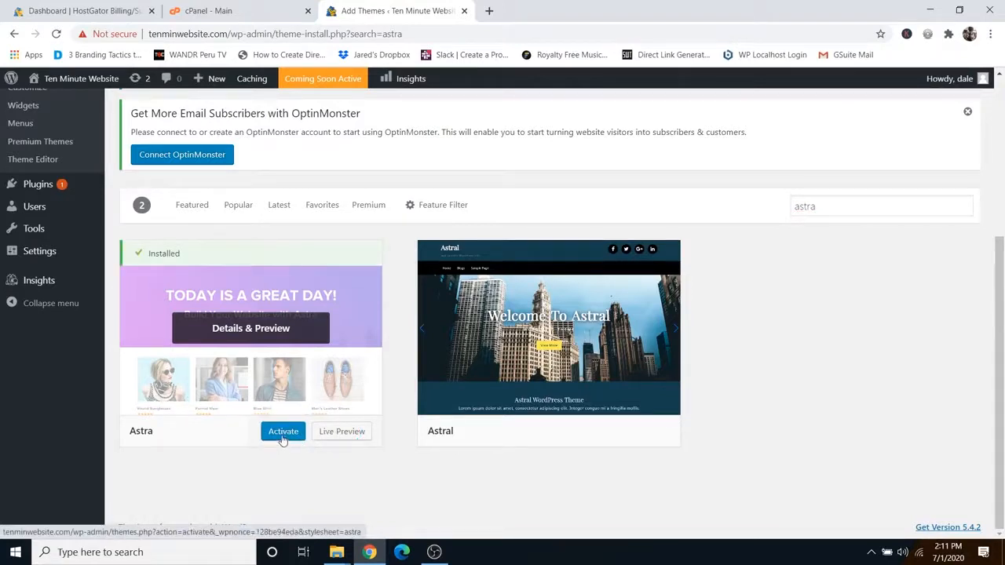
{"action": "left_click", "coordinate": [283, 434]}
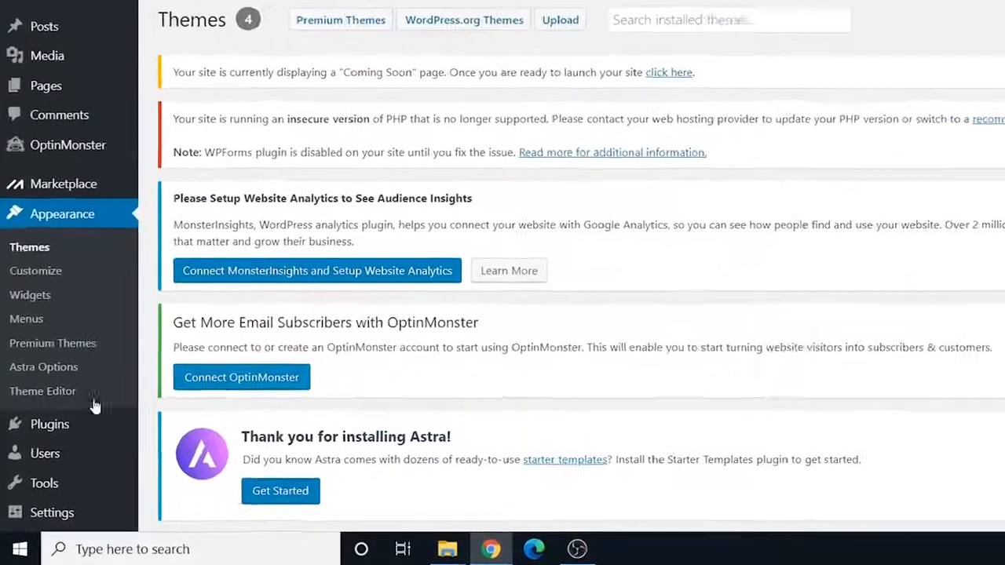
Step: Search plugins for 'astra', then install and activate Starter Templates 2.3.2
{"action": "mouse_move", "coordinate": [45, 445]}
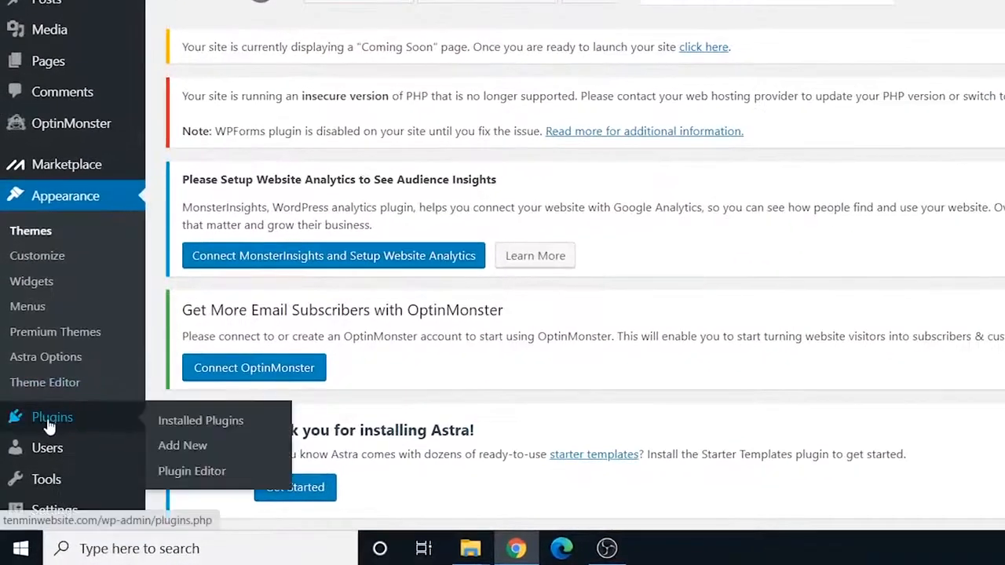
{"action": "left_click", "coordinate": [188, 446]}
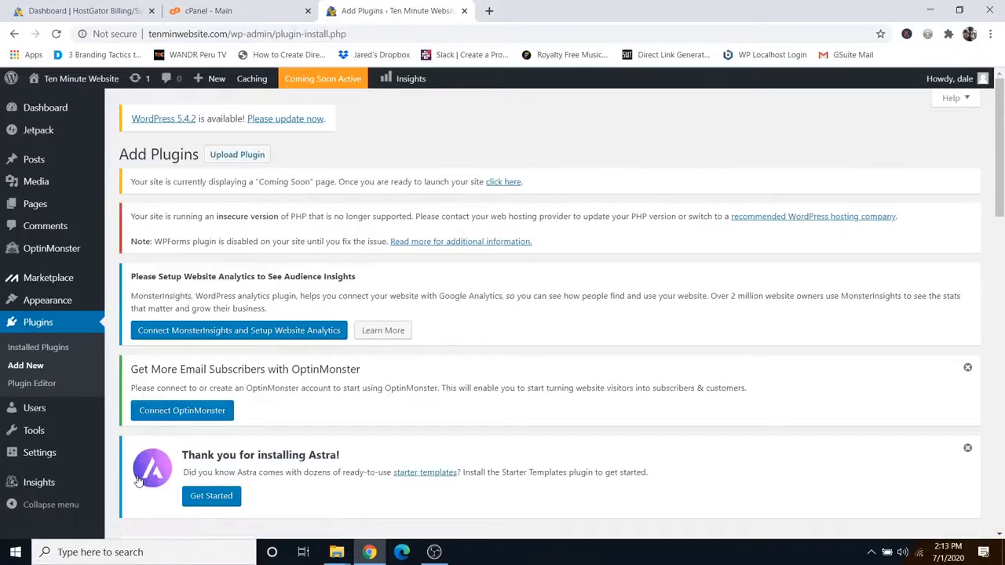
{"action": "scroll", "coordinate": [643, 352], "scroll_direction": "down", "scroll_amount": 5}
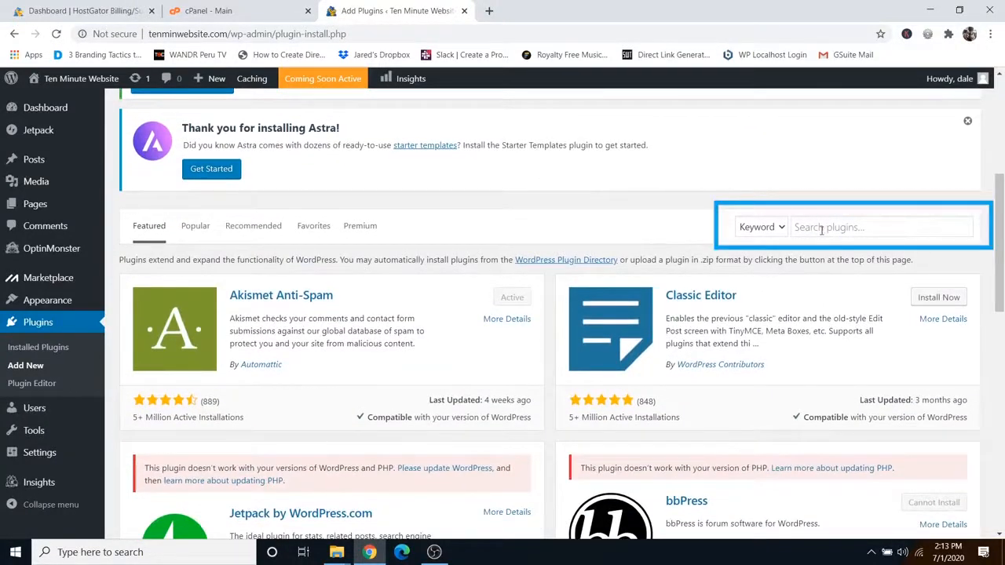
{"action": "left_click", "coordinate": [821, 229]}
{"action": "type", "text": "astra"}
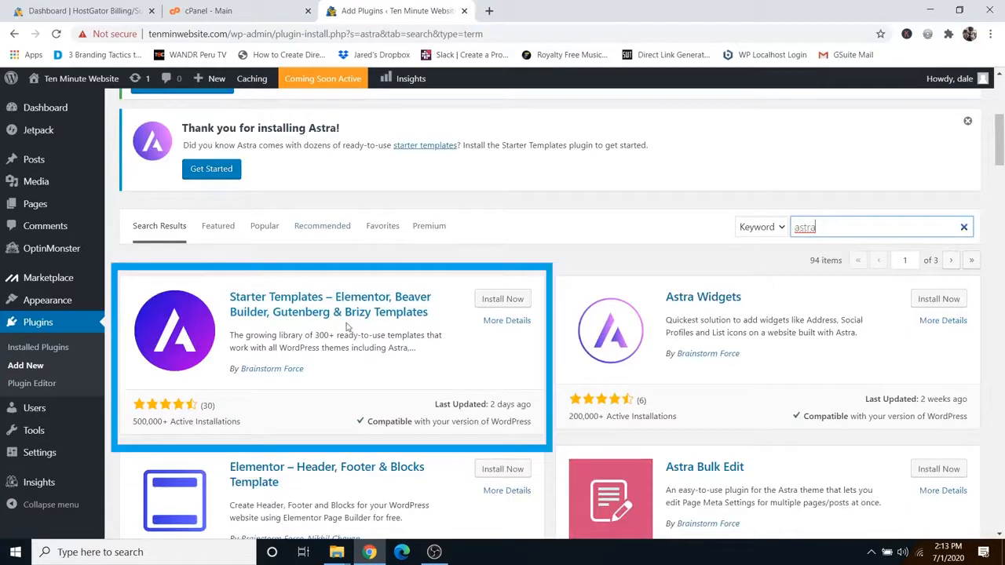
{"action": "left_click", "coordinate": [496, 300]}
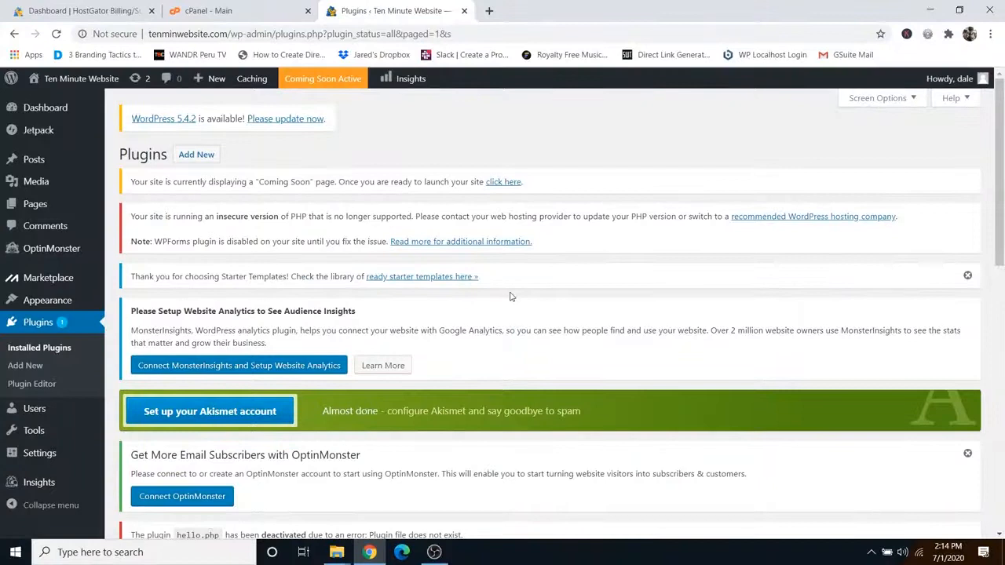
{"action": "scroll", "coordinate": [510, 297], "scroll_direction": "down", "scroll_amount": 7}
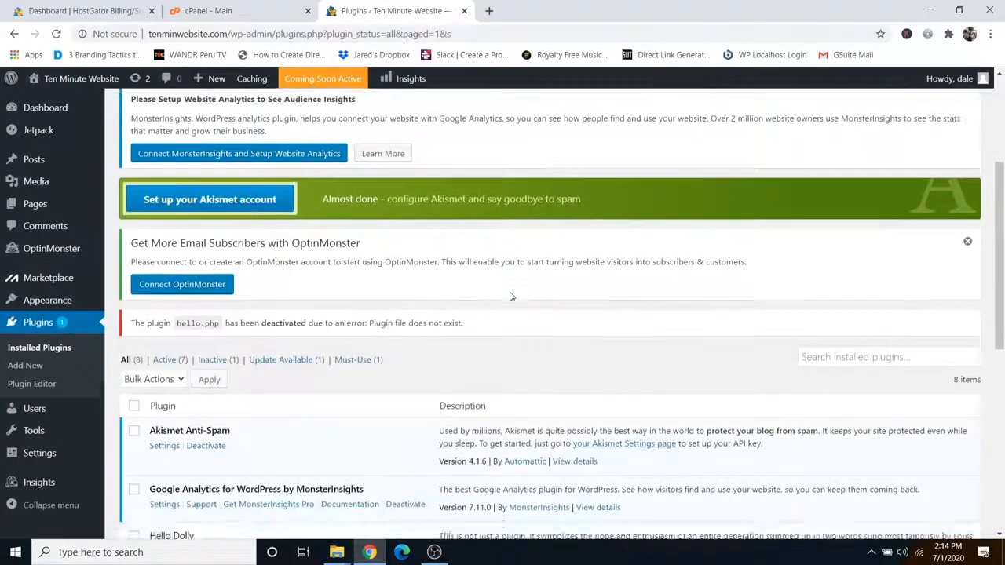
{"action": "scroll", "coordinate": [333, 322], "scroll_direction": "down", "scroll_amount": 3}
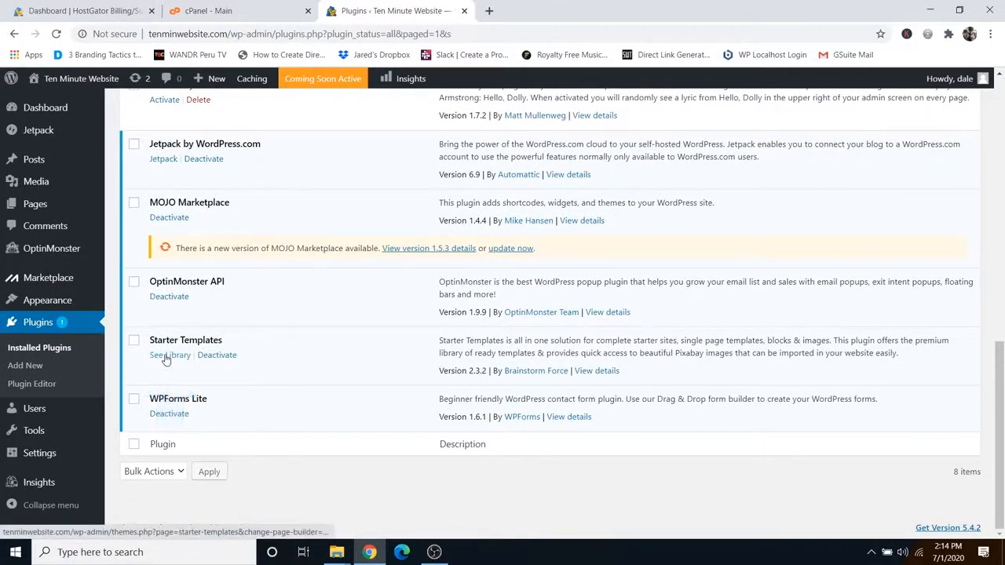
Step: Open the Starter Templates library with Elementor as builder and select the Outdoor Adventure template
{"action": "left_click", "coordinate": [166, 356]}
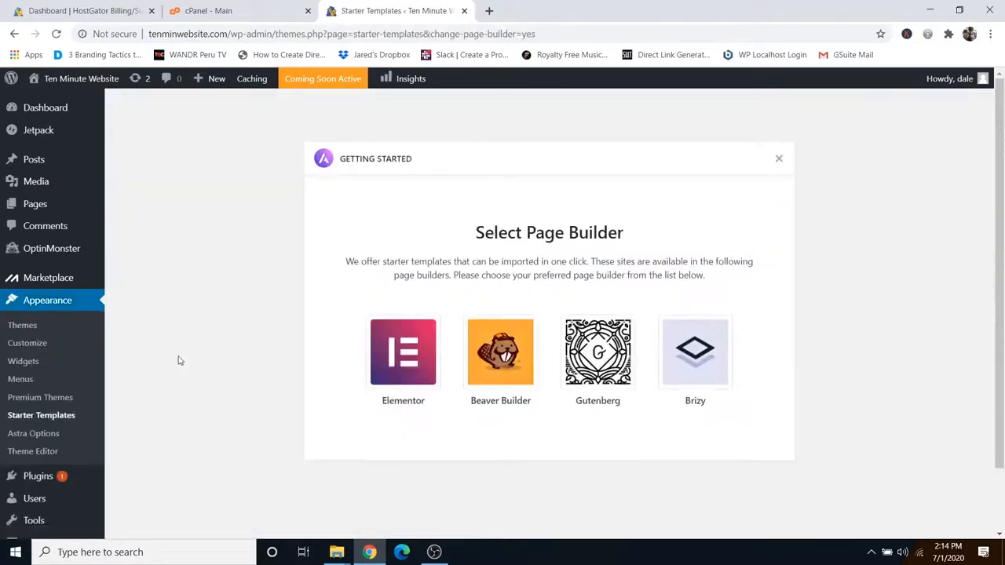
{"action": "left_click", "coordinate": [407, 355]}
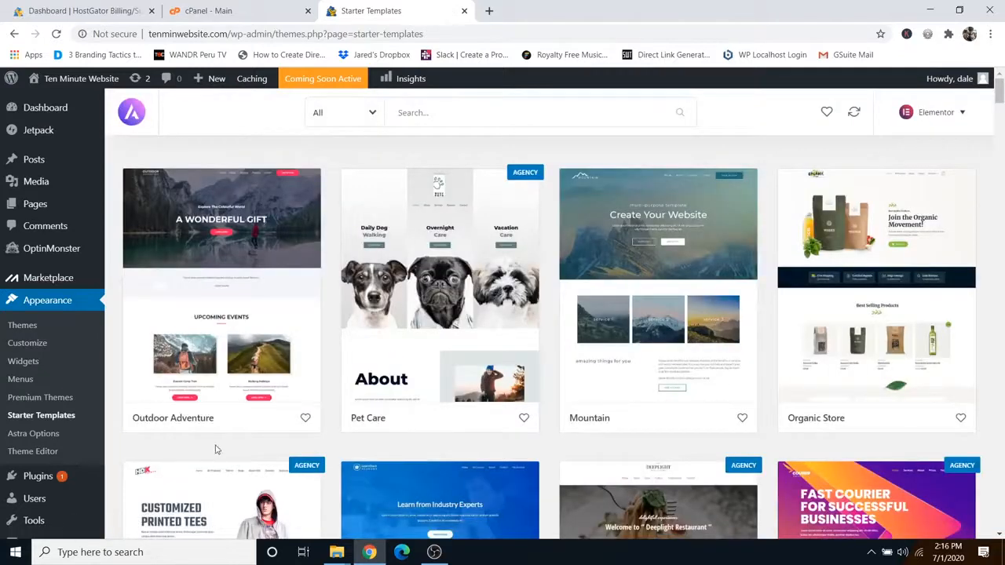
{"action": "scroll", "coordinate": [448, 449], "scroll_direction": "down", "scroll_amount": 6}
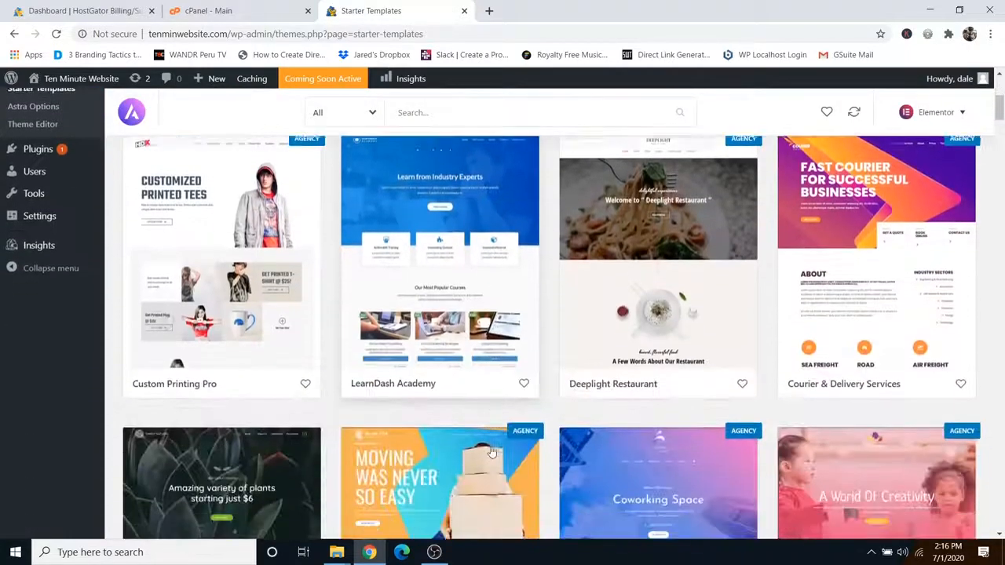
{"action": "scroll", "coordinate": [490, 451], "scroll_direction": "down", "scroll_amount": 3}
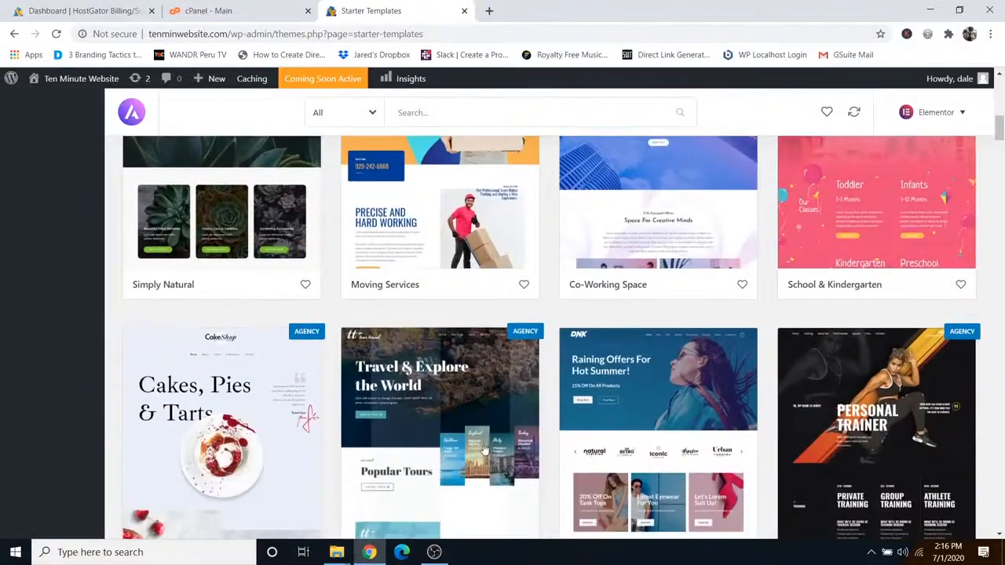
{"action": "scroll", "coordinate": [455, 440], "scroll_direction": "up", "scroll_amount": 3}
{"action": "scroll", "coordinate": [451, 436], "scroll_direction": "up", "scroll_amount": 6}
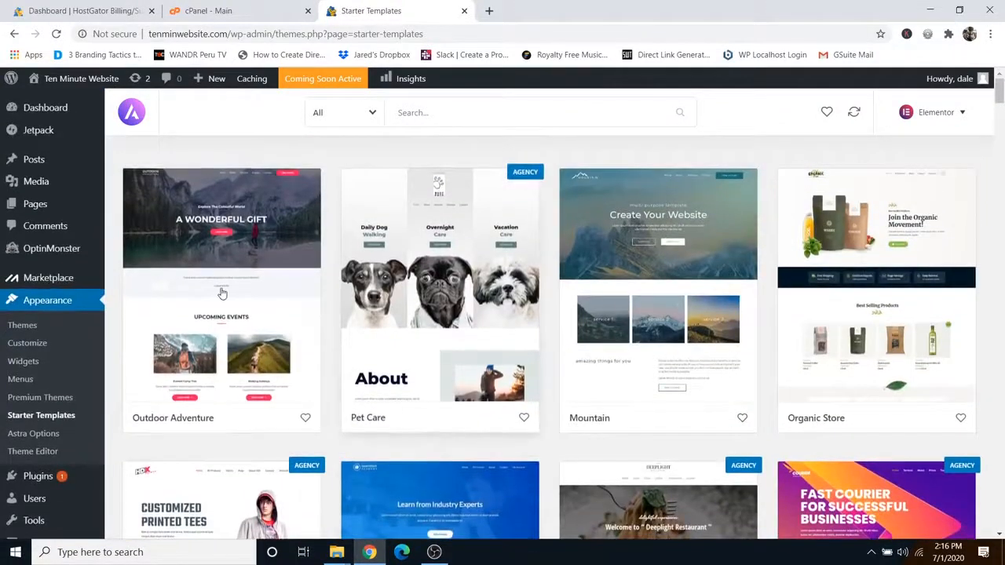
{"action": "left_click", "coordinate": [219, 290]}
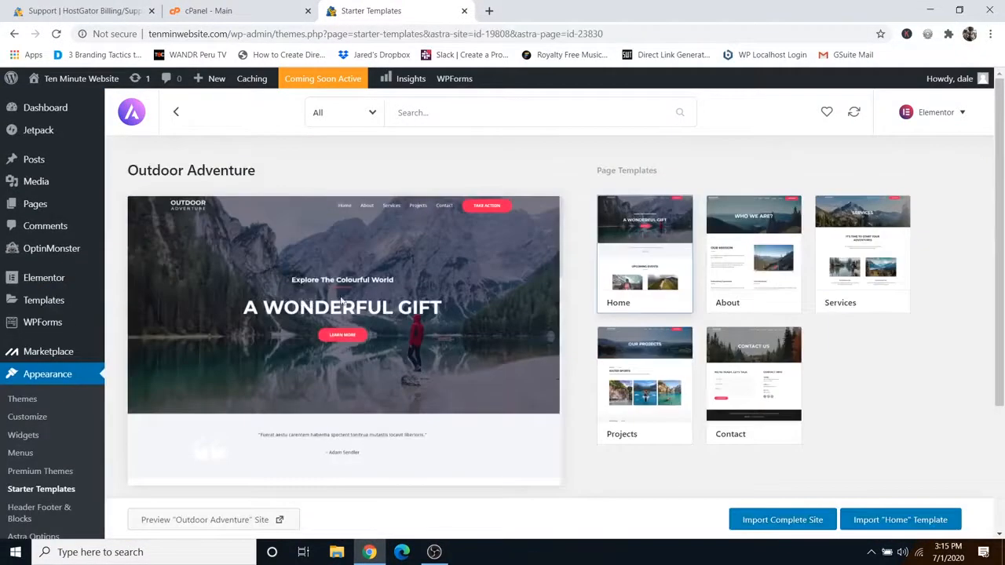
Step: Import the complete Outdoor Adventure site with Delete Previously Imported Site ticked, then view it
{"action": "scroll", "coordinate": [383, 293], "scroll_direction": "down", "scroll_amount": 4}
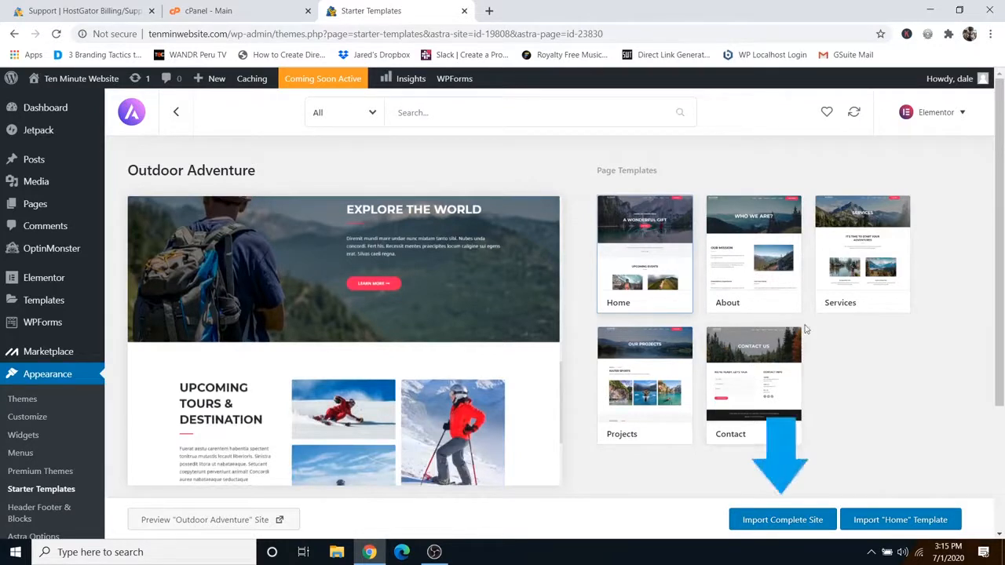
{"action": "left_click", "coordinate": [777, 524]}
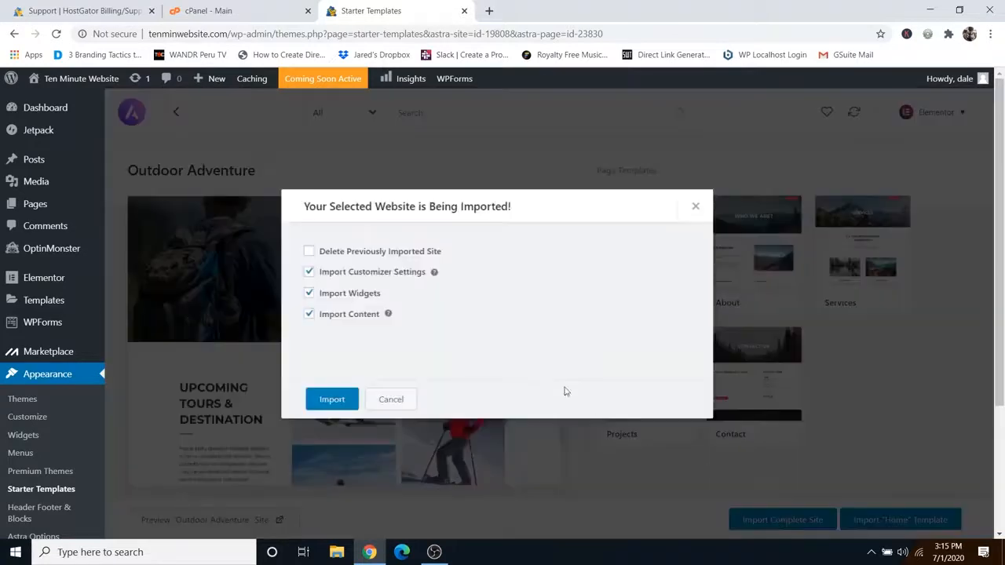
{"action": "left_click", "coordinate": [310, 252]}
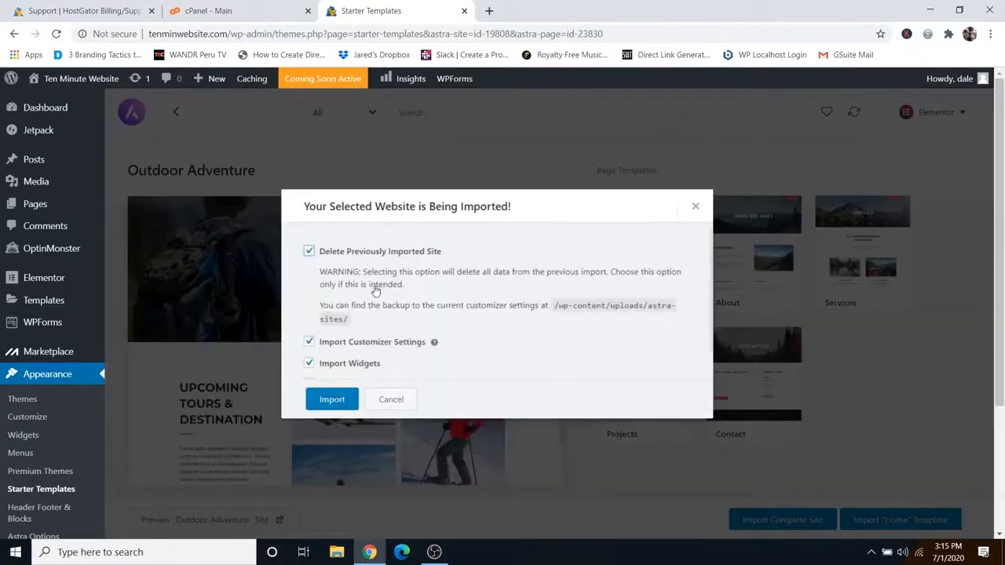
{"action": "scroll", "coordinate": [372, 291], "scroll_direction": "down", "scroll_amount": 1}
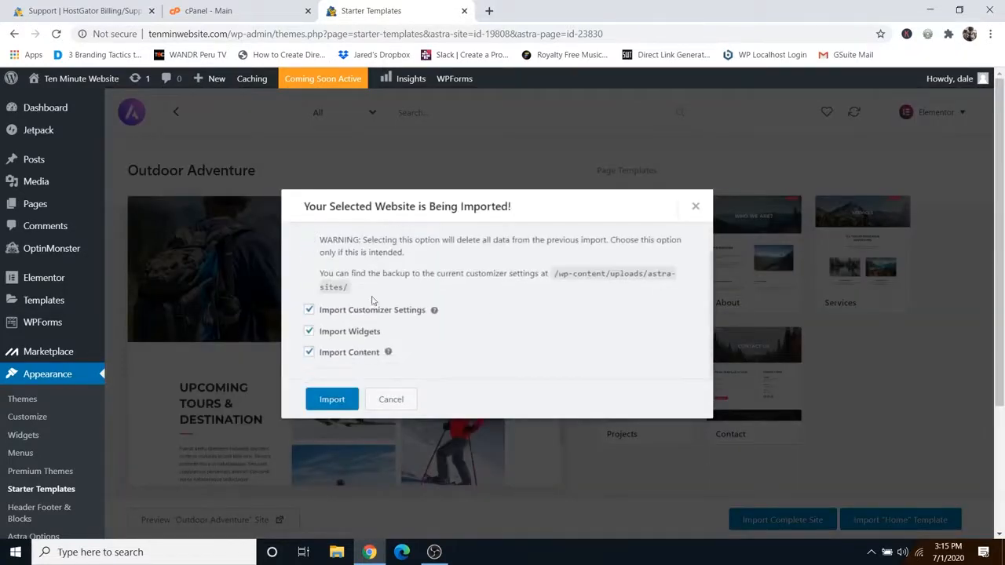
{"action": "left_click", "coordinate": [333, 401]}
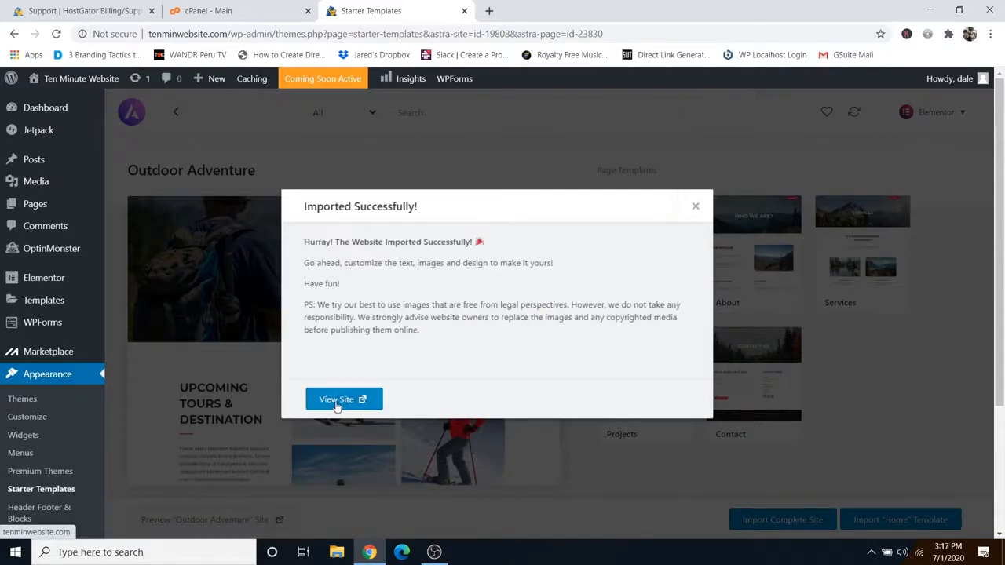
{"action": "left_click", "coordinate": [336, 402]}
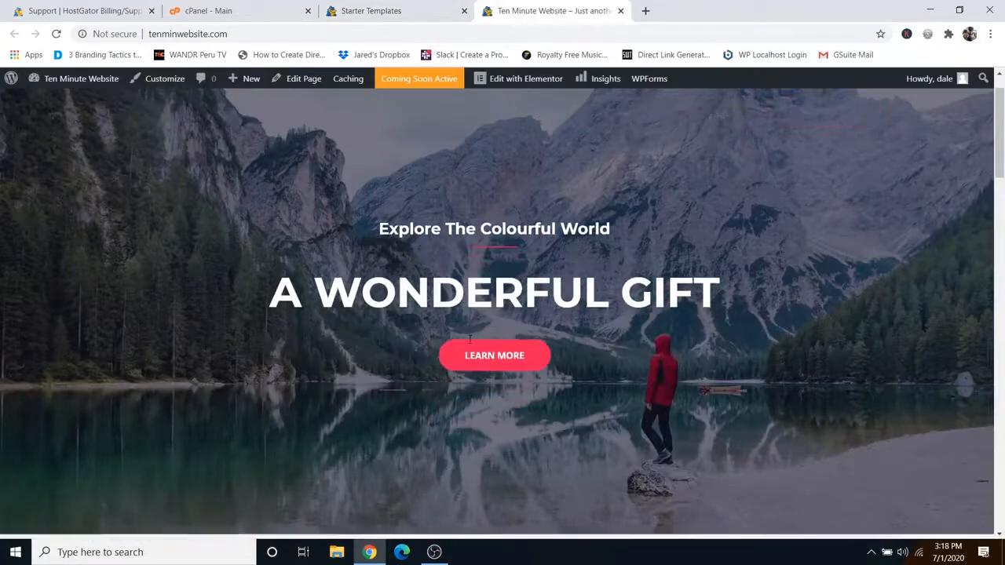
Step: Open the imported homepage with the 'A WONDERFUL GIFT' hero in the Elementor editor
{"action": "scroll", "coordinate": [469, 339], "scroll_direction": "down", "scroll_amount": 10}
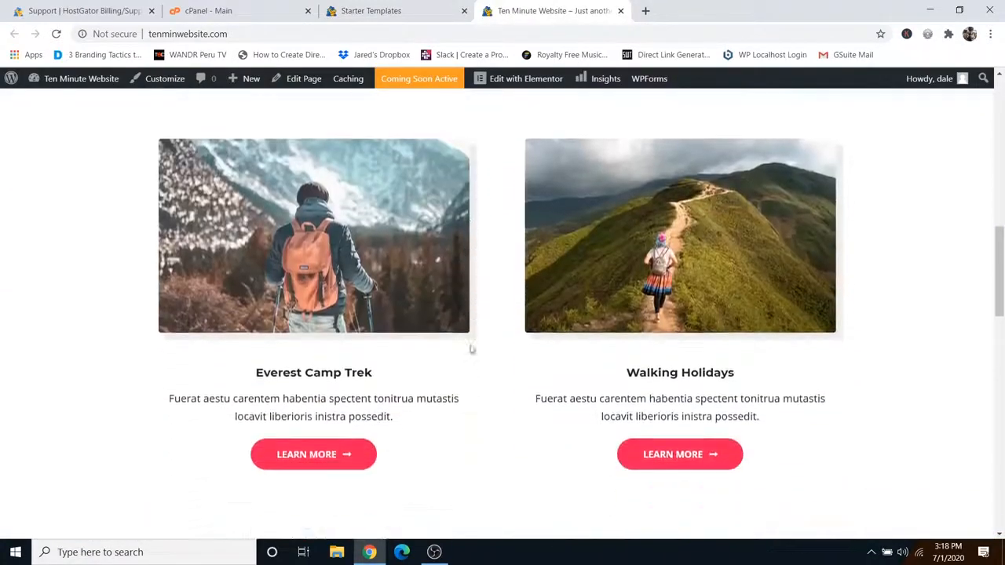
{"action": "scroll", "coordinate": [471, 349], "scroll_direction": "down", "scroll_amount": 4}
{"action": "scroll", "coordinate": [471, 349], "scroll_direction": "up", "scroll_amount": 10}
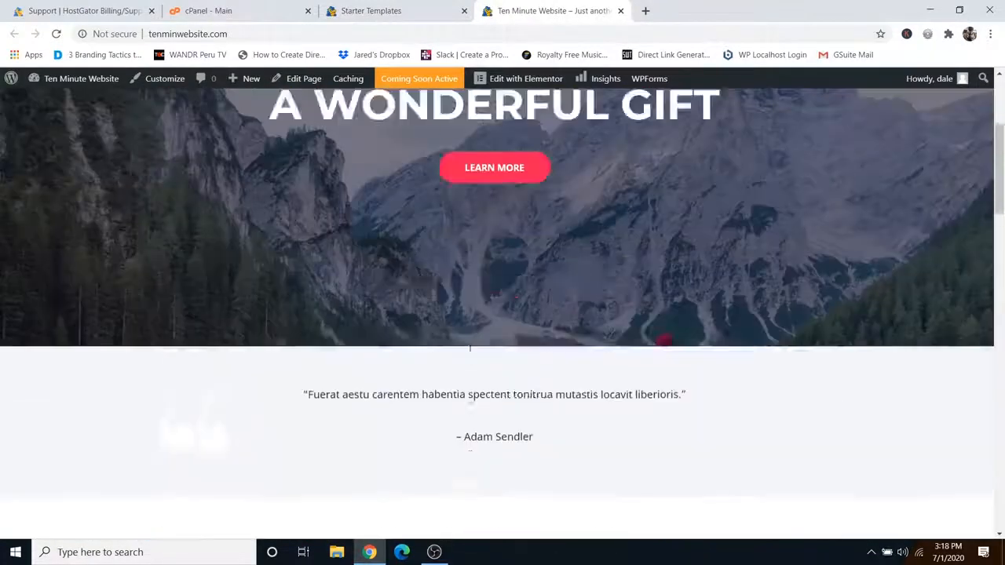
{"action": "scroll", "coordinate": [470, 348], "scroll_direction": "up", "scroll_amount": 3}
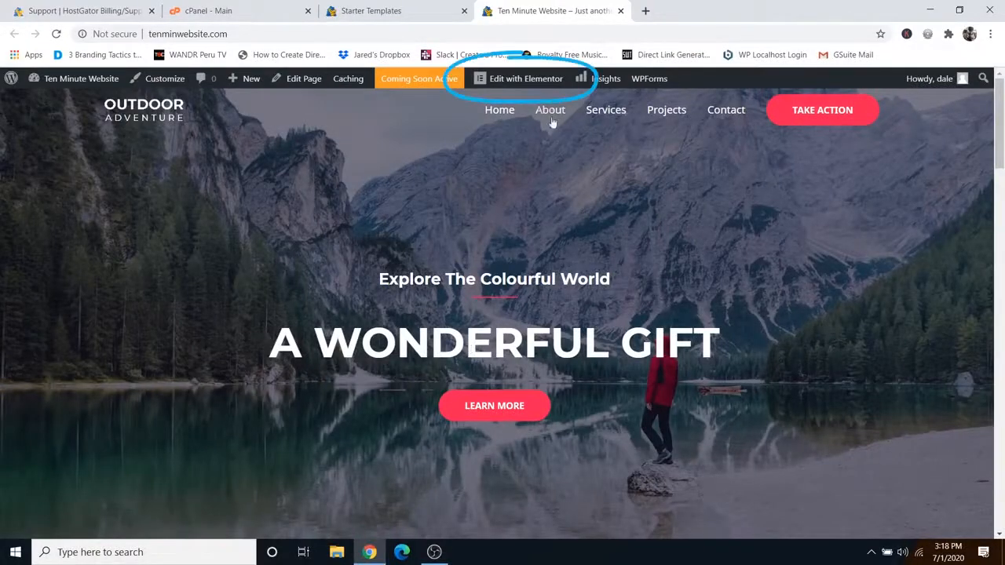
{"action": "left_click", "coordinate": [518, 82]}
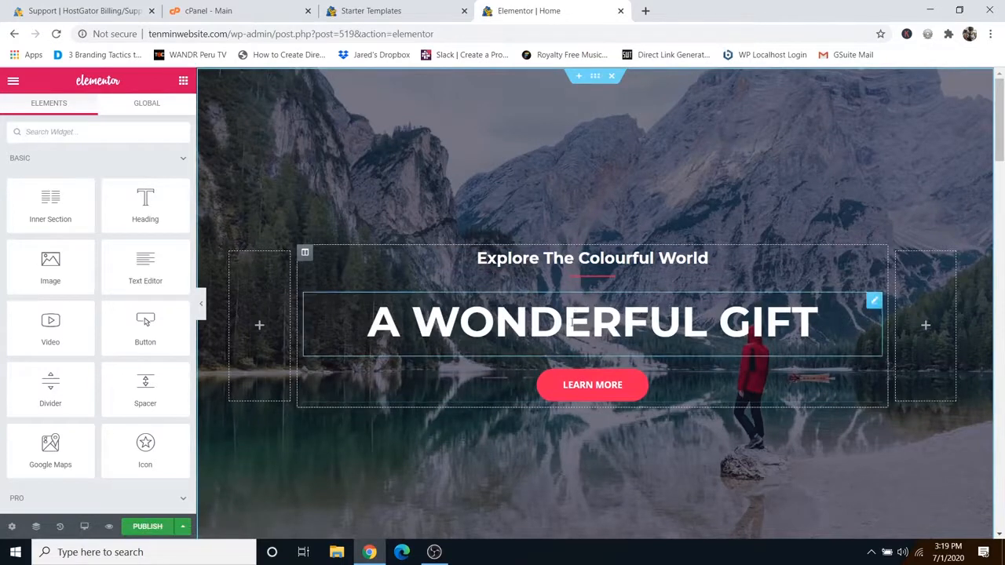
Step: Replace the hero heading 'A WONDERFUL GIFT' with 'Let's Travel together'
{"action": "left_click_drag", "start_coordinate": [367, 322], "coordinate": [820, 322]}
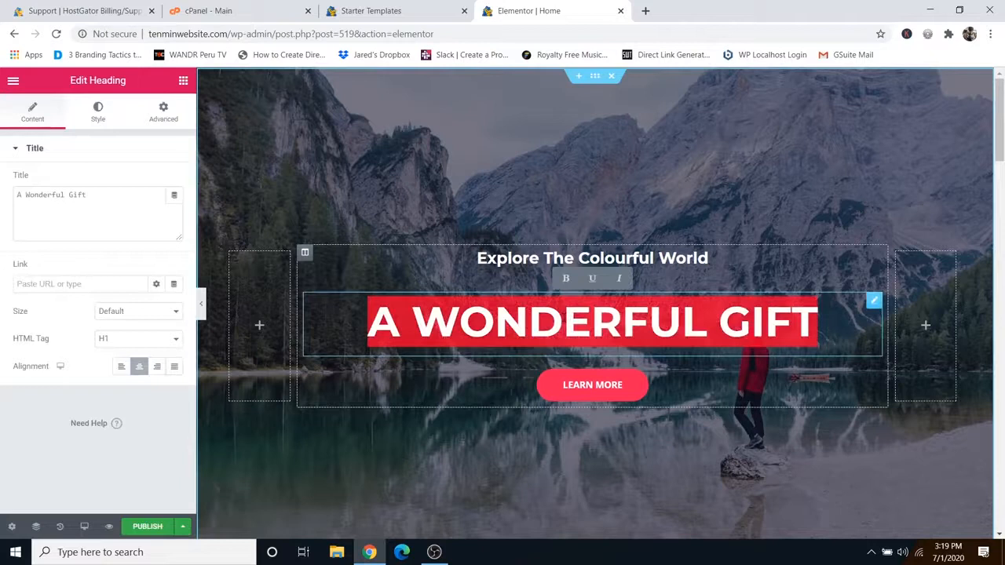
{"action": "type", "text": "Let's Travel together"}
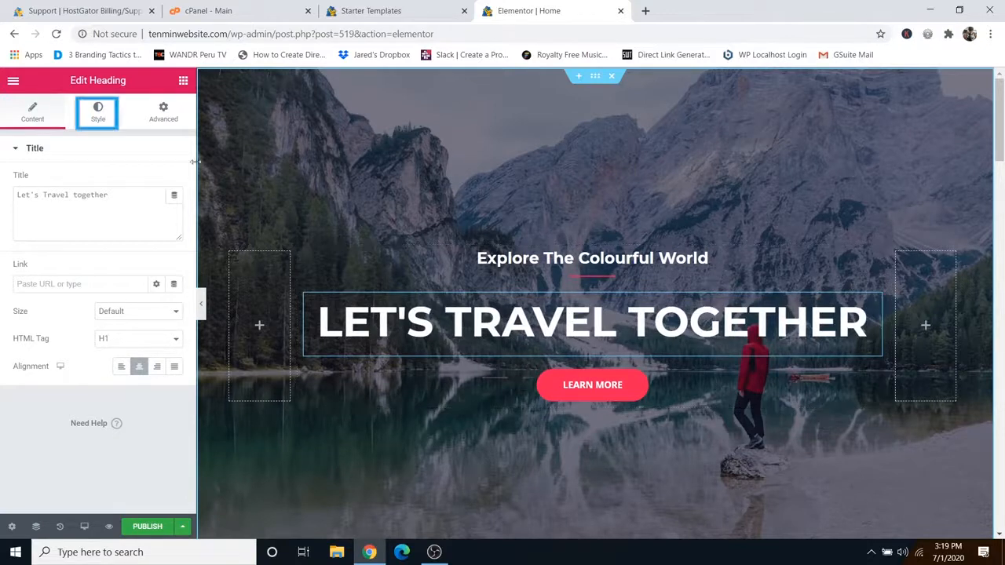
{"action": "left_click", "coordinate": [98, 117]}
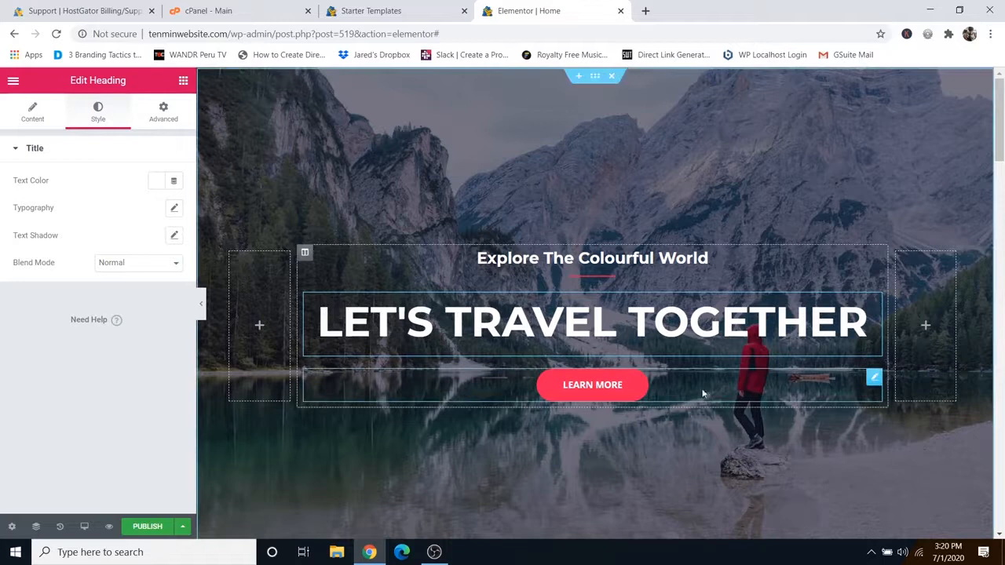
Step: Clear the placeholder '#' from the LEARN MORE button's Link field
{"action": "left_click", "coordinate": [873, 380]}
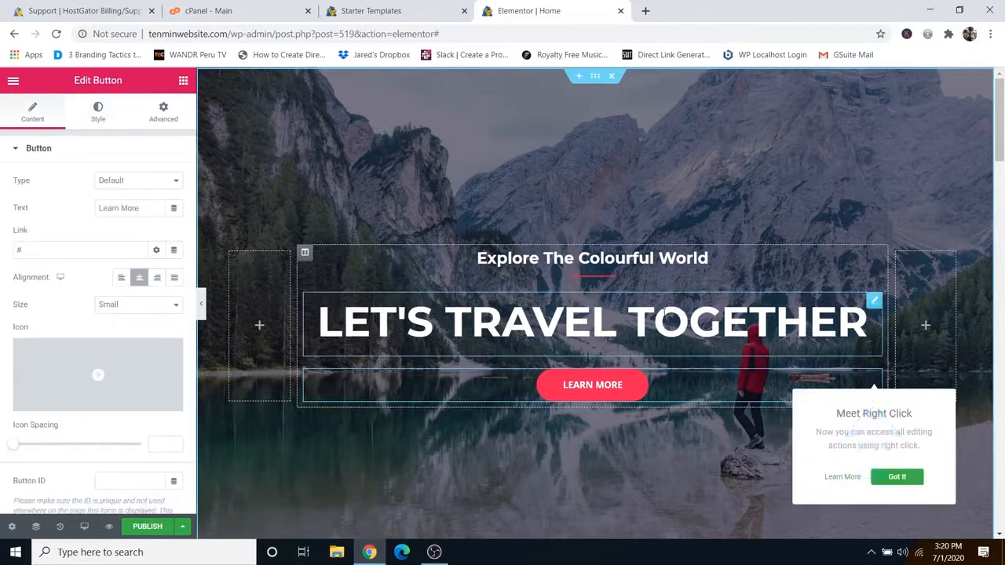
{"action": "left_click_drag", "start_coordinate": [146, 211], "coordinate": [105, 210]}
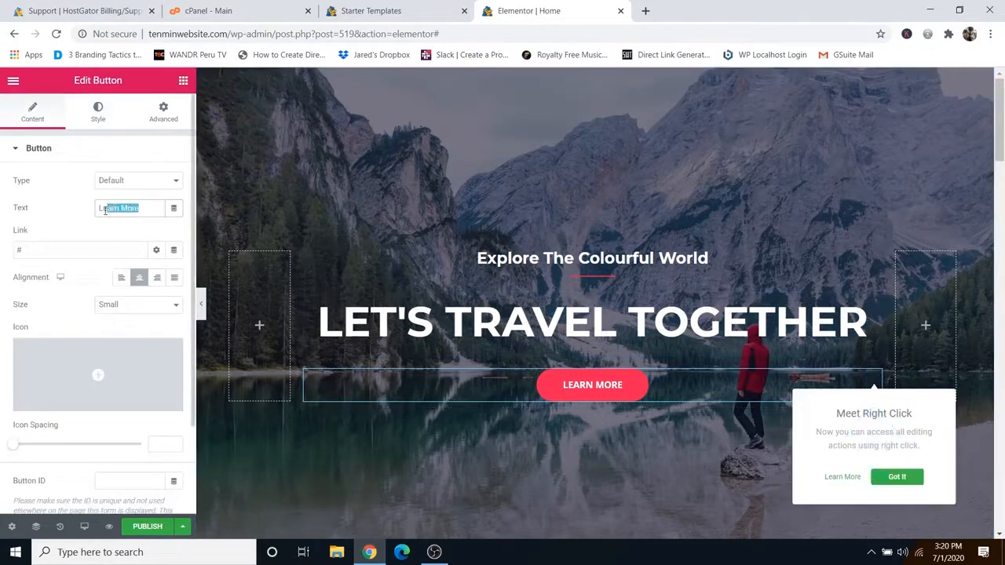
{"action": "left_click", "coordinate": [36, 250]}
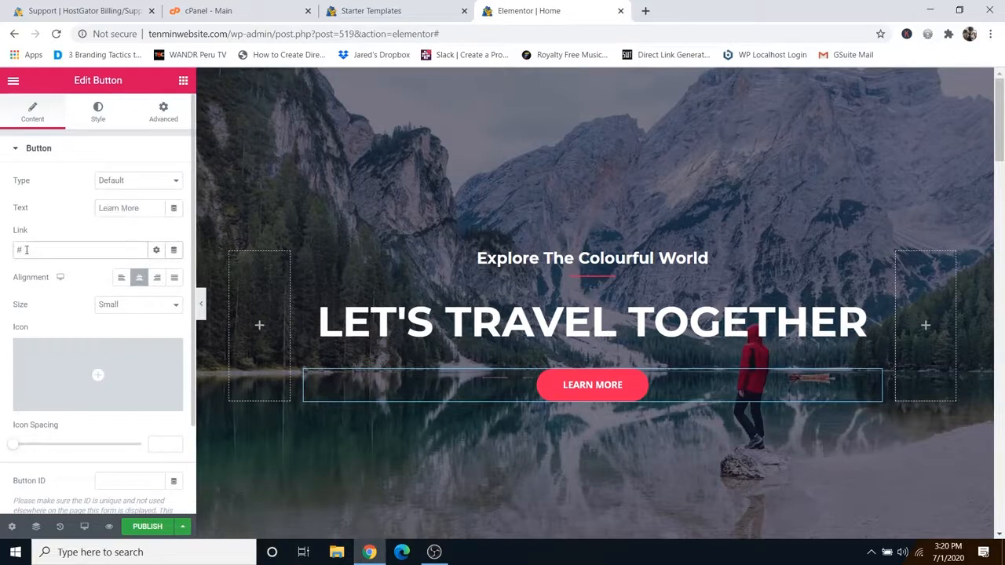
{"action": "key", "text": "BackSpace"}
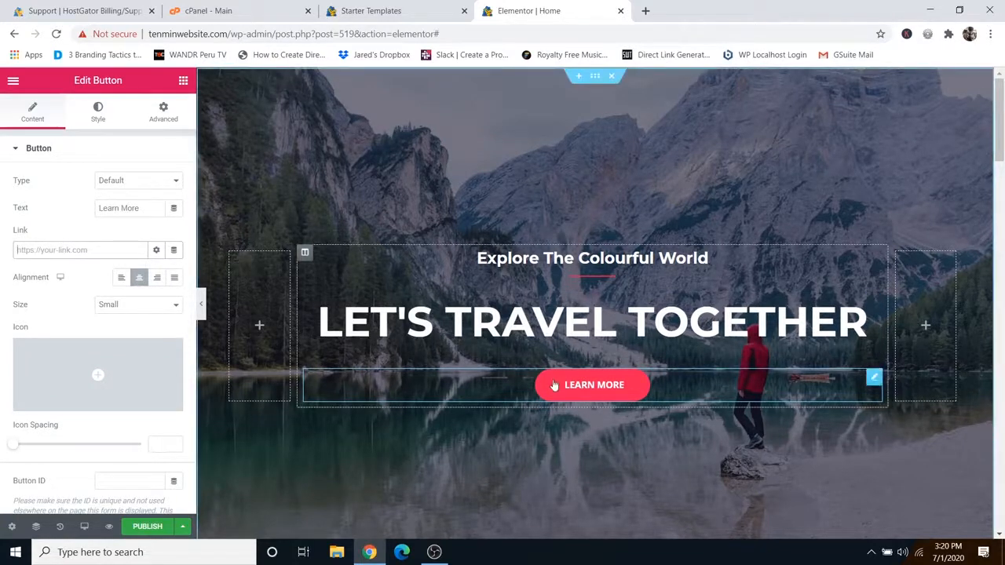
{"action": "left_click", "coordinate": [98, 120]}
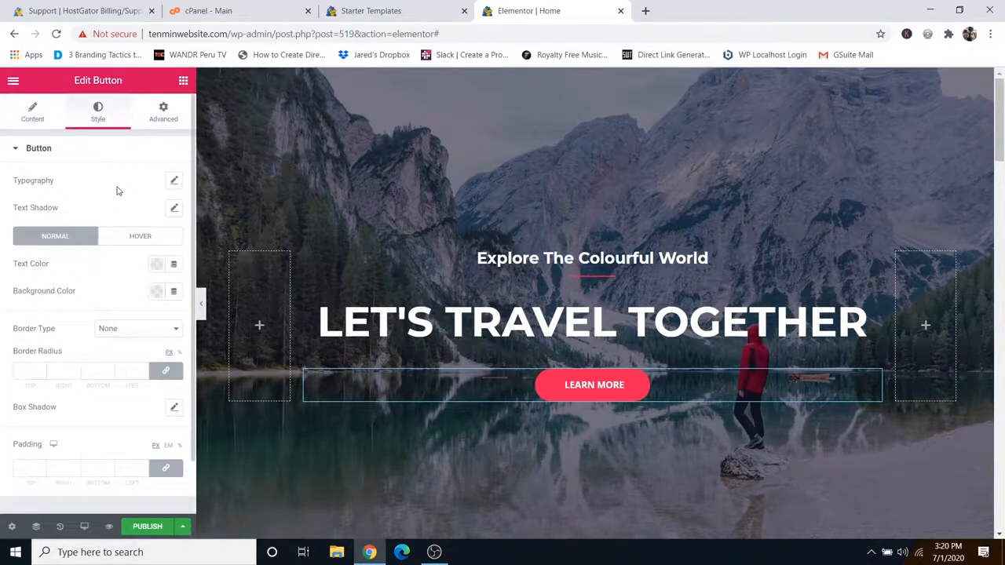
{"action": "mouse_move", "coordinate": [410, 178]}
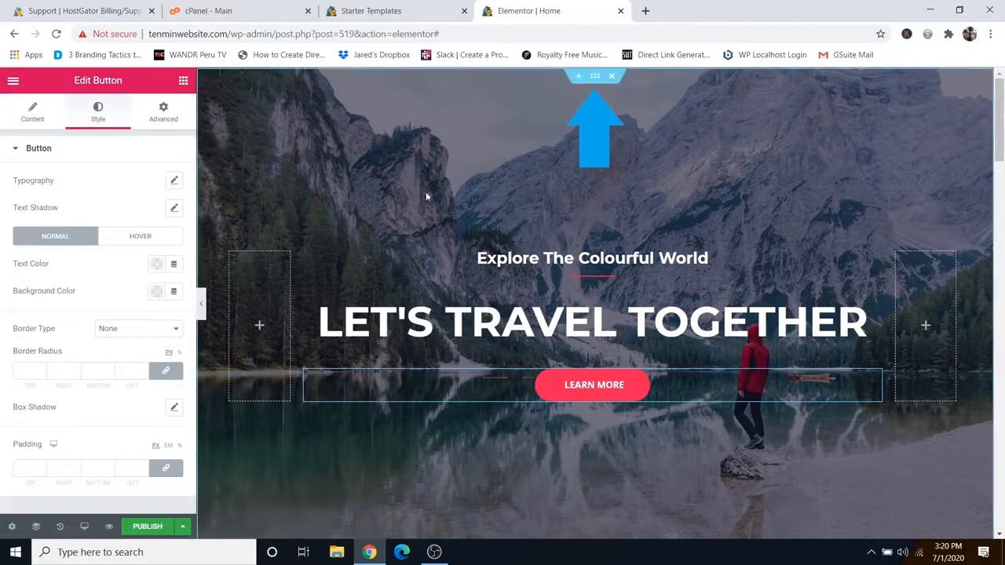
Step: Review the hero section's lake background image settings, leaving the image unchanged
{"action": "left_click", "coordinate": [595, 78]}
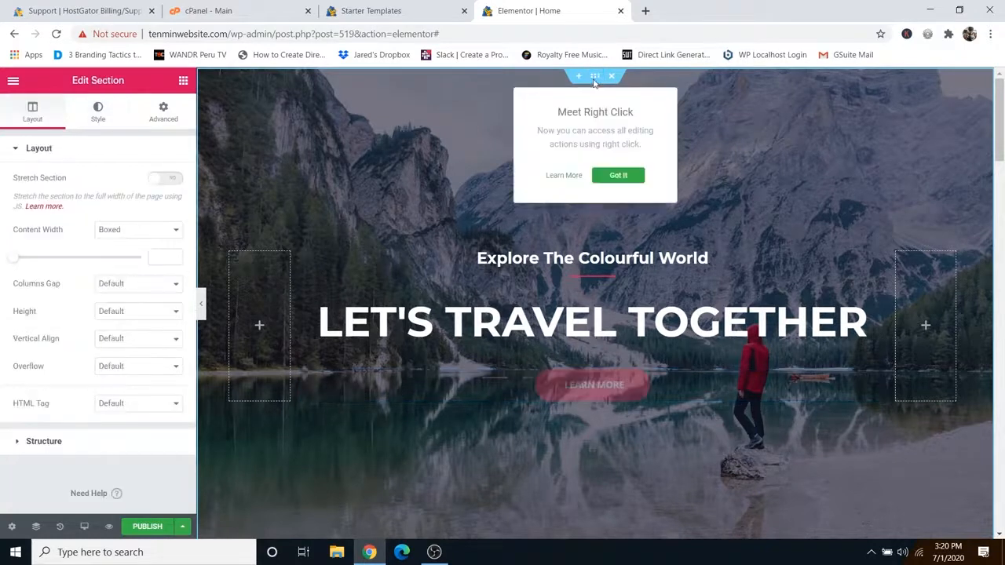
{"action": "left_click", "coordinate": [98, 114]}
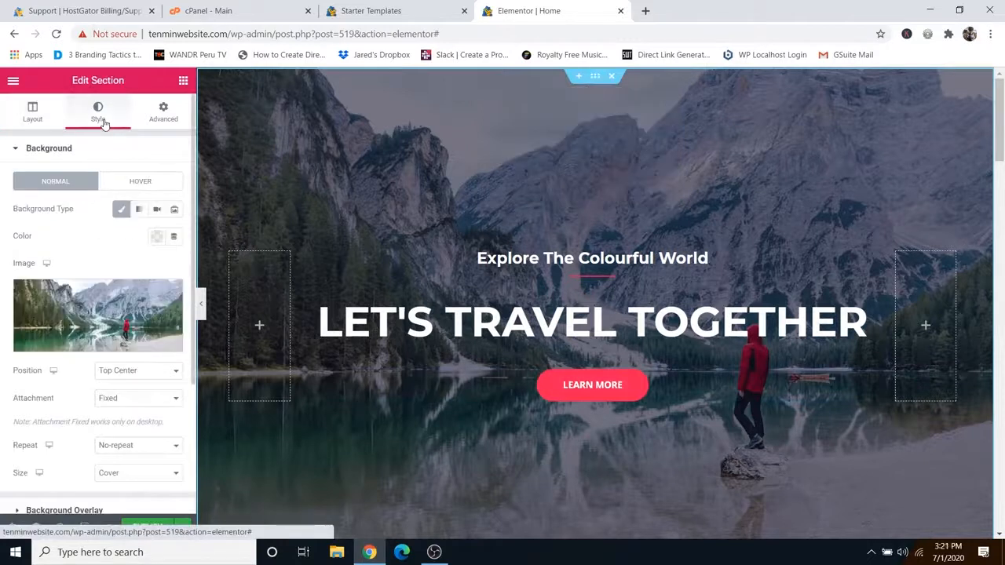
{"action": "mouse_move", "coordinate": [93, 338]}
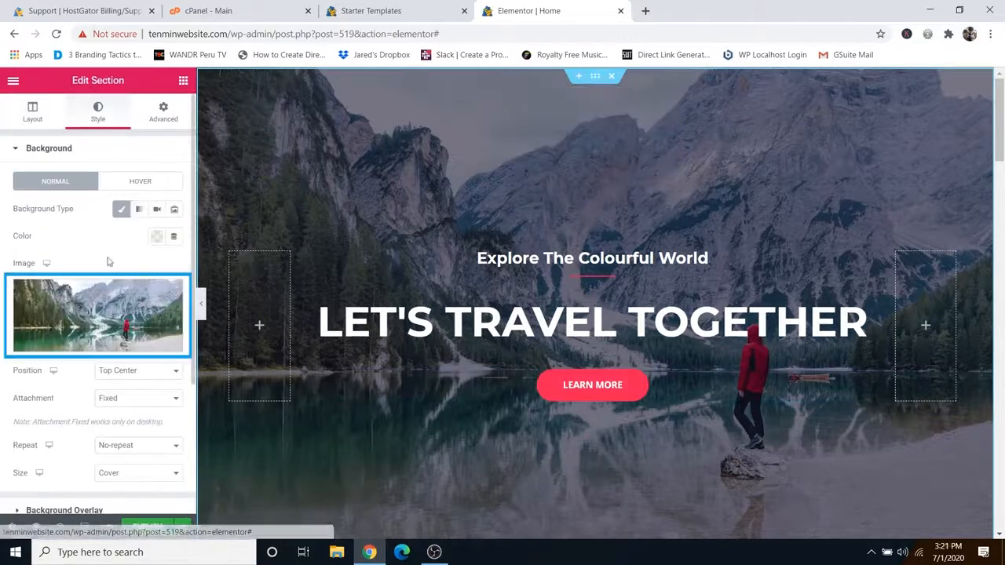
{"action": "left_click", "coordinate": [95, 346]}
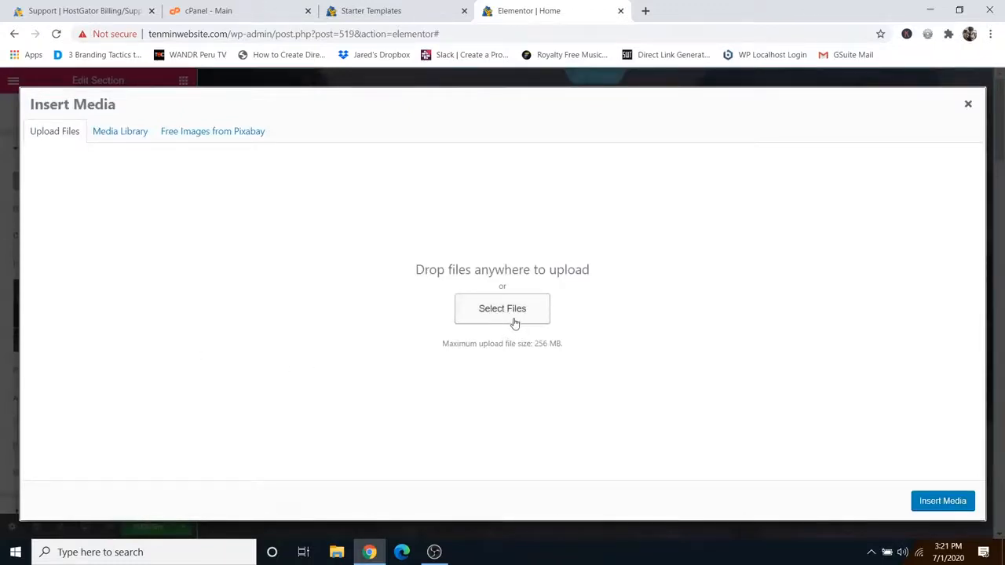
{"action": "left_click", "coordinate": [967, 104]}
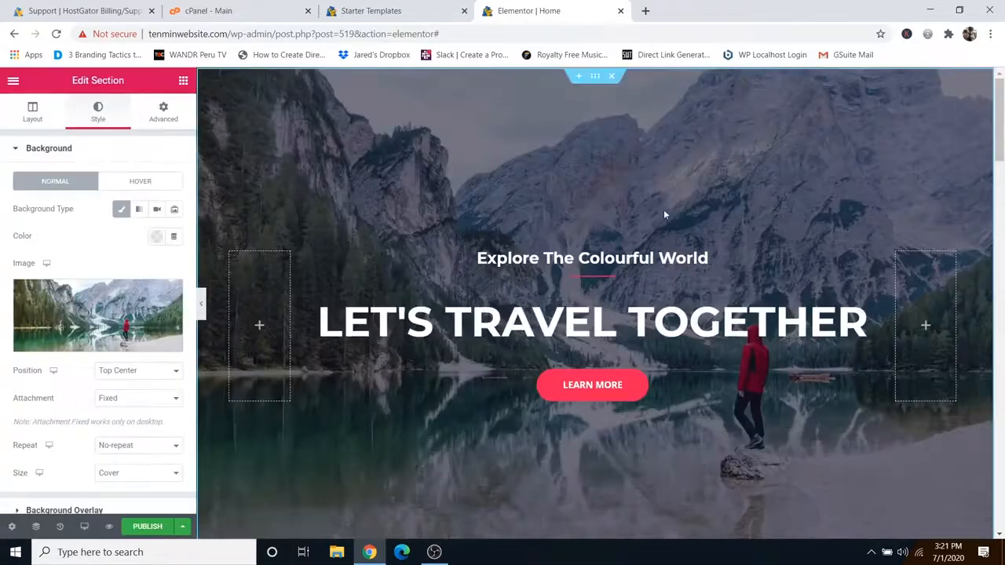
Step: Publish the home page with its new hero heading
{"action": "scroll", "coordinate": [664, 260], "scroll_direction": "down", "scroll_amount": 7}
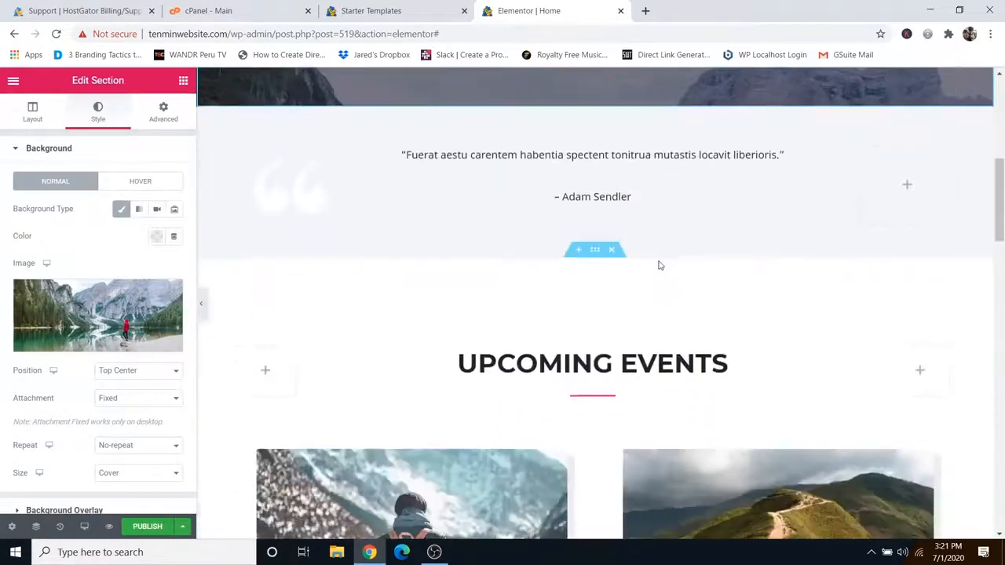
{"action": "scroll", "coordinate": [667, 255], "scroll_direction": "down", "scroll_amount": 1}
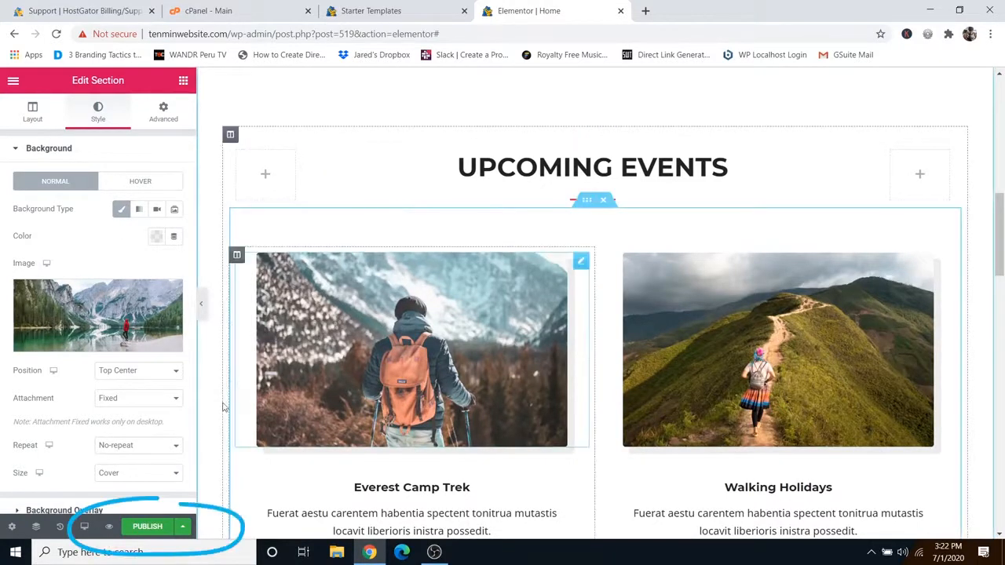
{"action": "left_click", "coordinate": [146, 532]}
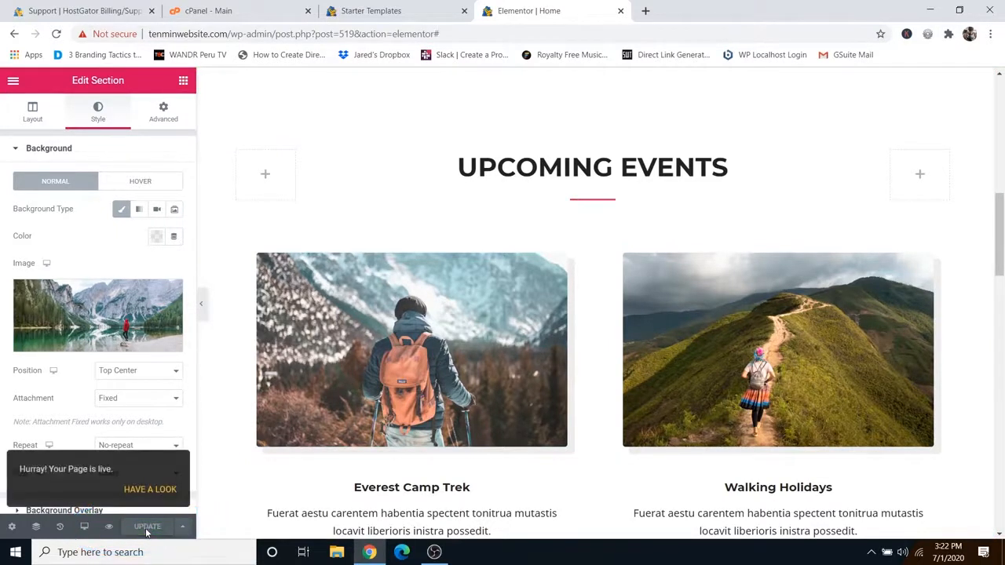
Step: Load the live Ten Minute Website homepage in a new Chrome tab
{"action": "left_click", "coordinate": [645, 13]}
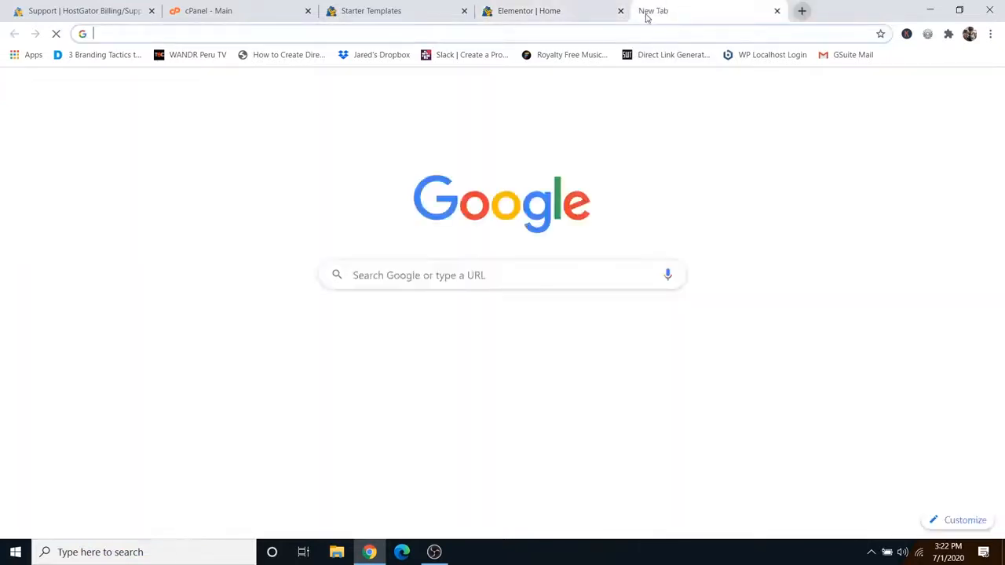
{"action": "type", "text": "tenminwebsite.com"}
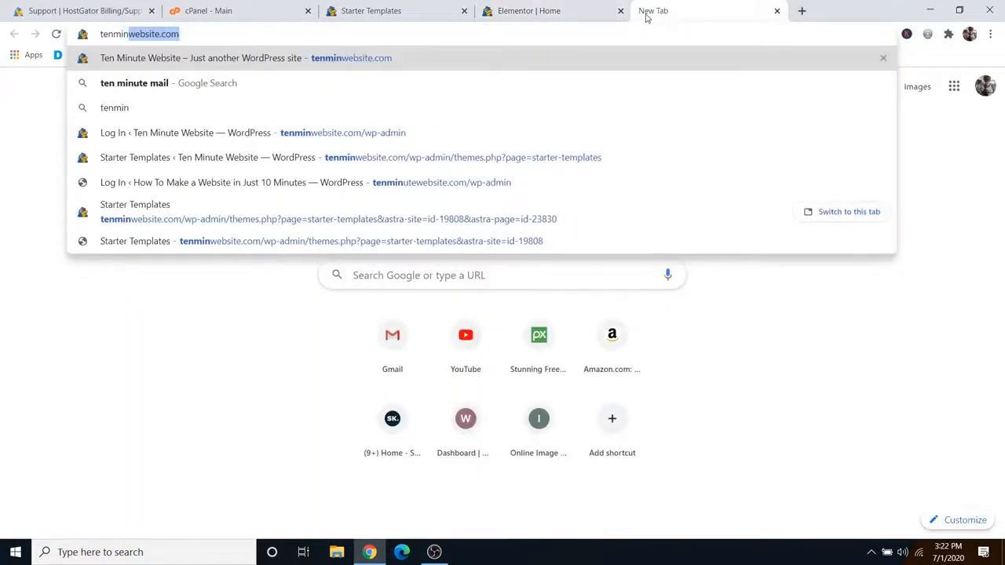
{"action": "key", "text": "Return"}
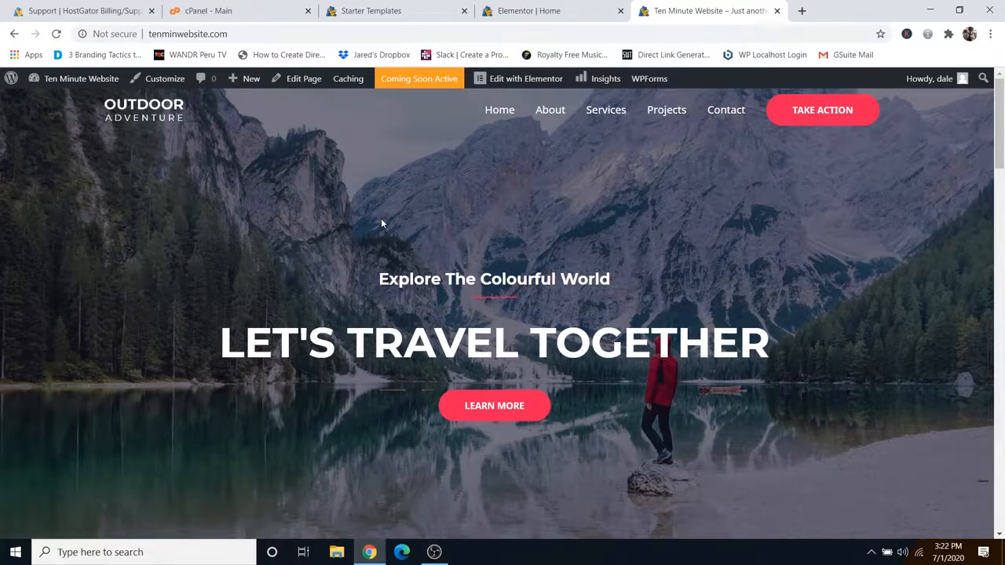
Step: Open the Customizer and view the header logo, transparent header logo and primary menu settings
{"action": "left_click", "coordinate": [160, 80]}
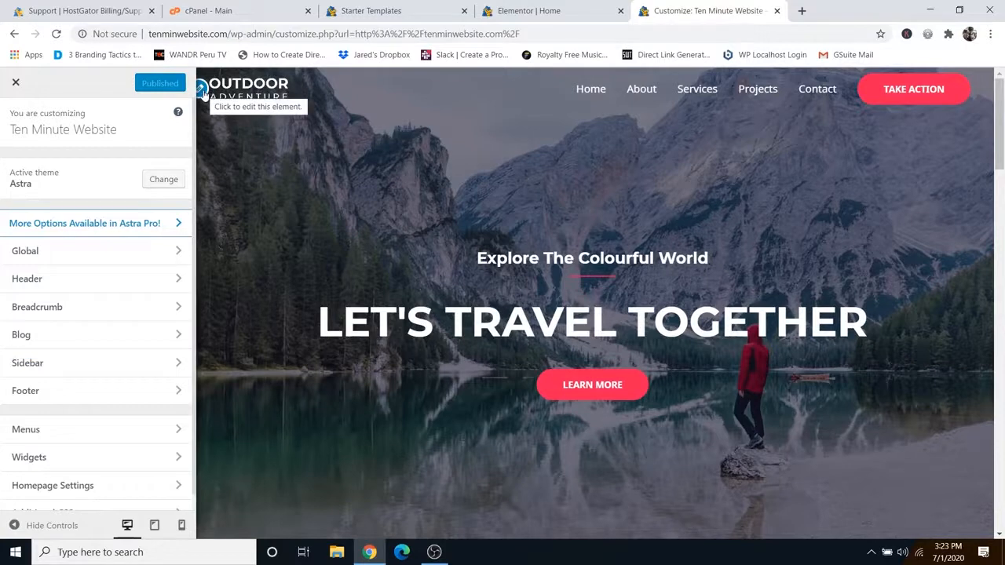
{"action": "left_click", "coordinate": [202, 91]}
{"action": "left_click", "coordinate": [91, 249]}
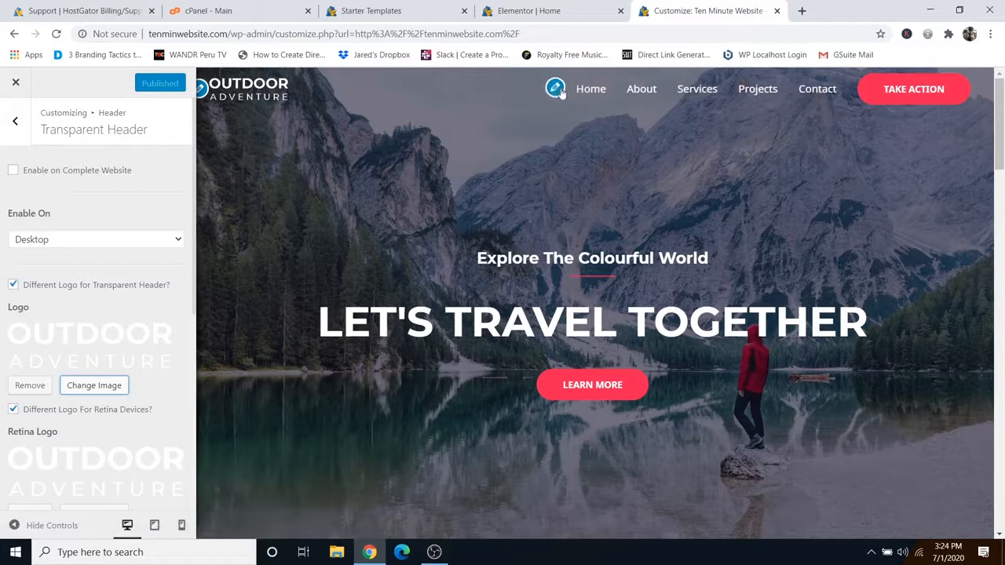
{"action": "left_click", "coordinate": [555, 89]}
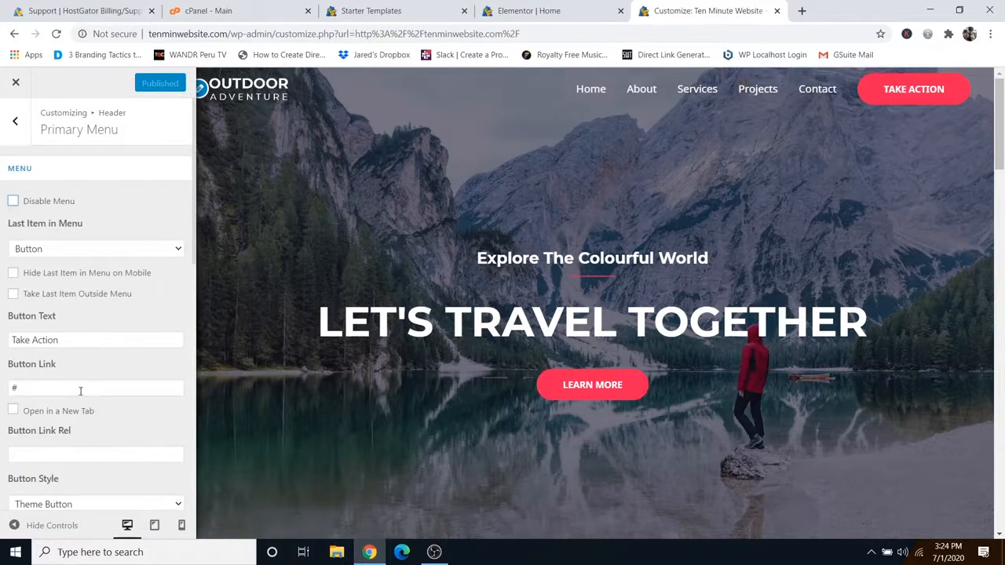
Step: Bring up the Footer Bar settings showing the contact line and copyright text
{"action": "scroll", "coordinate": [455, 384], "scroll_direction": "down", "scroll_amount": 15}
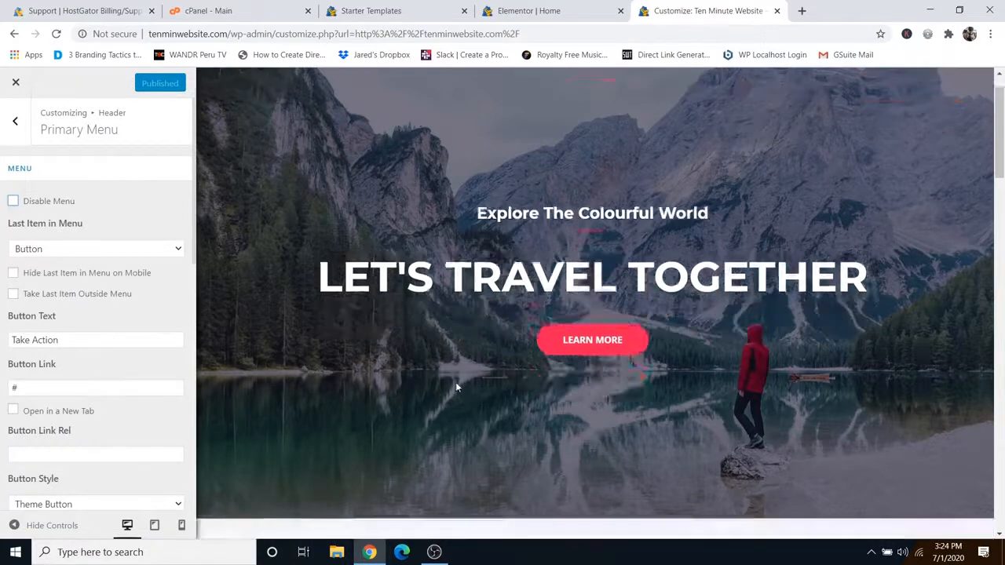
{"action": "scroll", "coordinate": [460, 405], "scroll_direction": "down", "scroll_amount": 8}
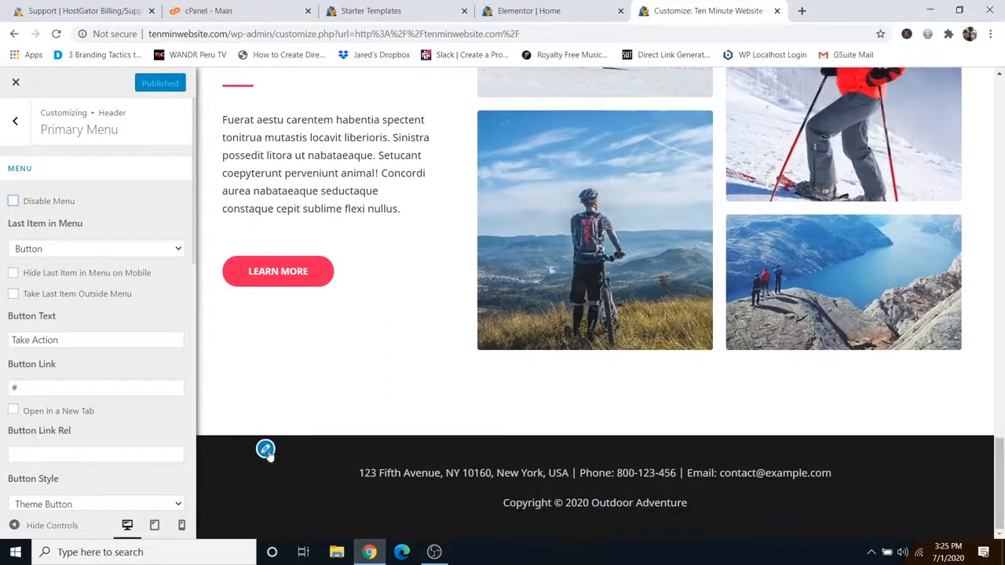
{"action": "left_click", "coordinate": [266, 450]}
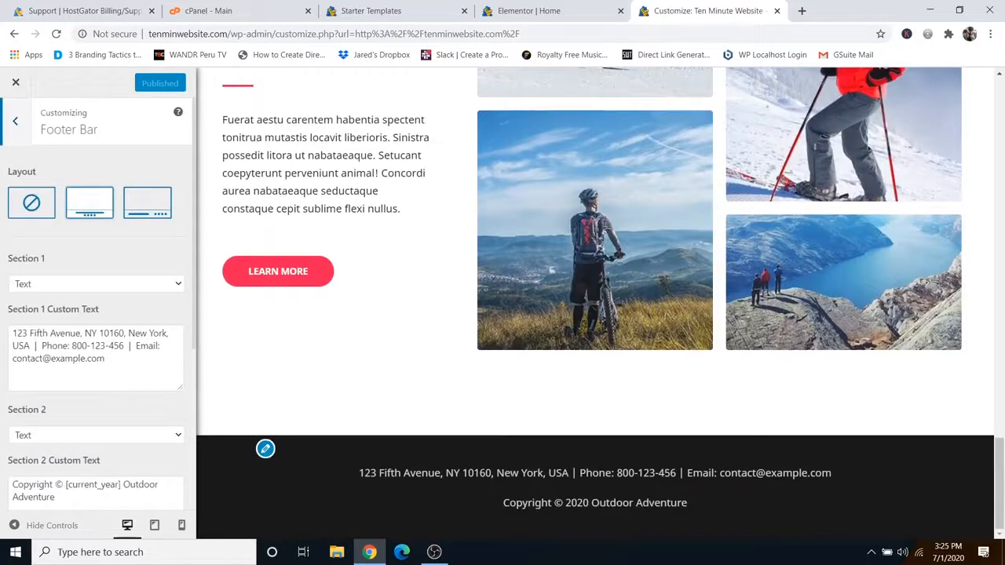